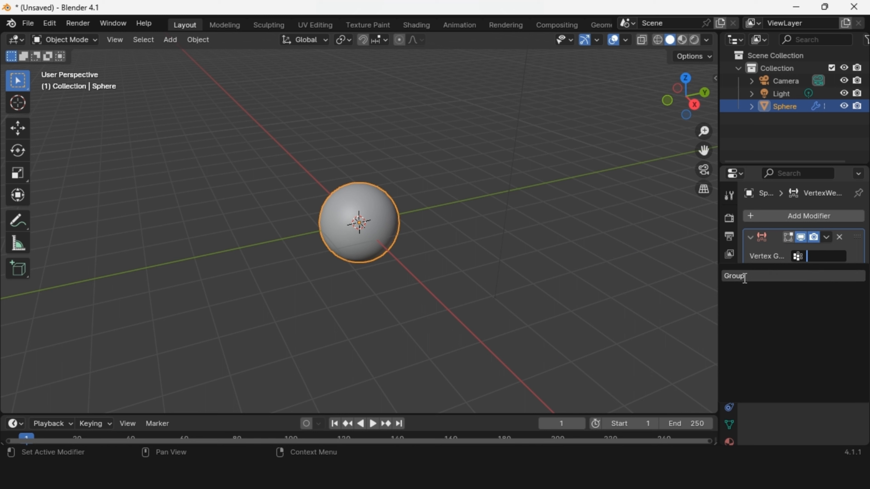
- Assign the Group vertex group to the Vertex Weight Edit modifier and set its falloff type to Custom Curve
{"action": "left_click", "coordinate": [740, 276]}
{"action": "left_click", "coordinate": [771, 343]}
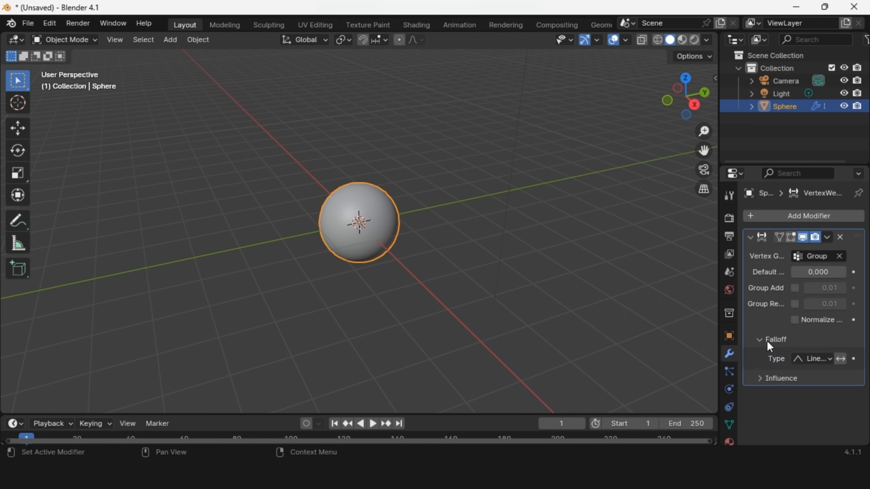
{"action": "left_click", "coordinate": [814, 360]}
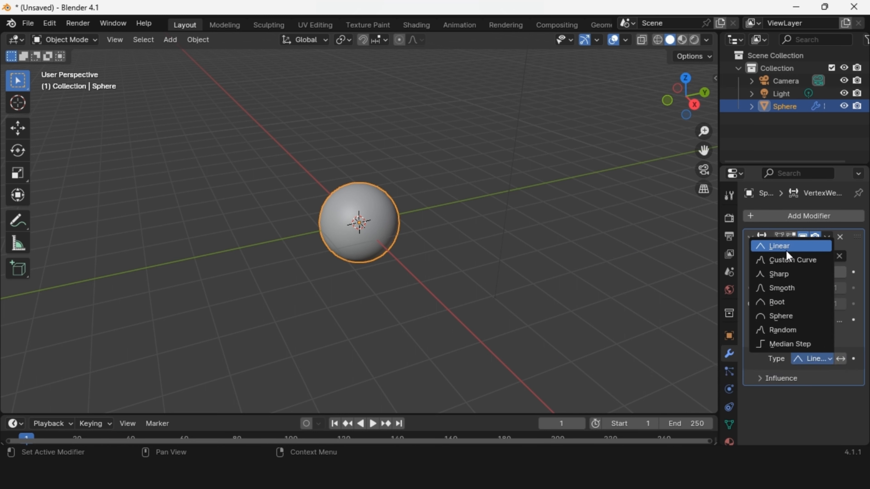
{"action": "left_click", "coordinate": [783, 261]}
- Invert the falloff curve so it descends from full value at the start point to zero at the end point
{"action": "scroll", "coordinate": [769, 347], "scroll_direction": "down", "scroll_amount": 5}
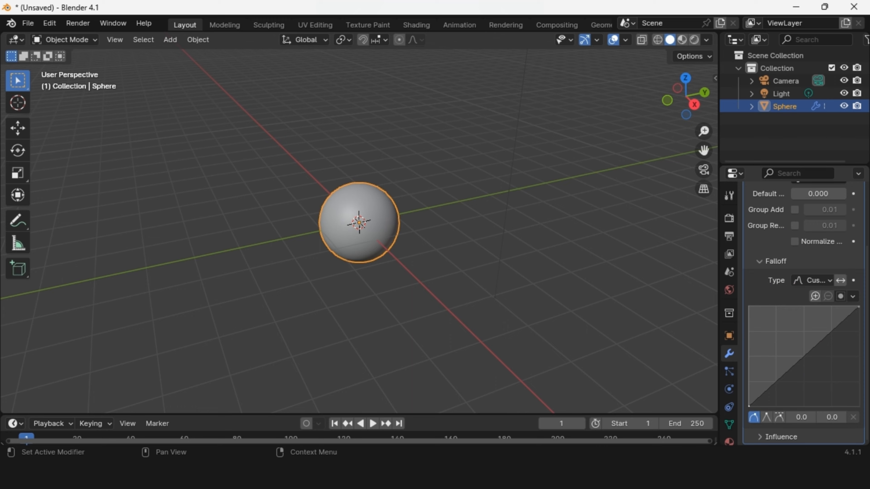
{"action": "left_click_drag", "start_coordinate": [751, 407], "coordinate": [749, 306]}
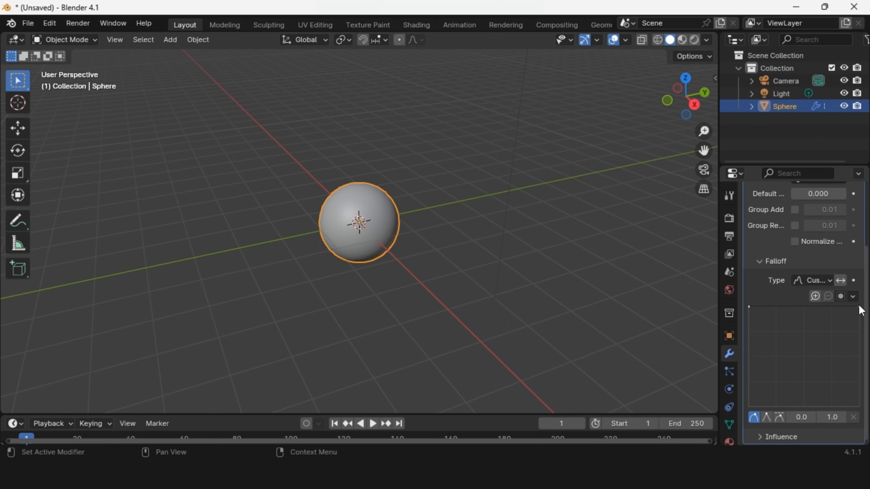
{"action": "left_click_drag", "start_coordinate": [858, 306], "coordinate": [859, 406]}
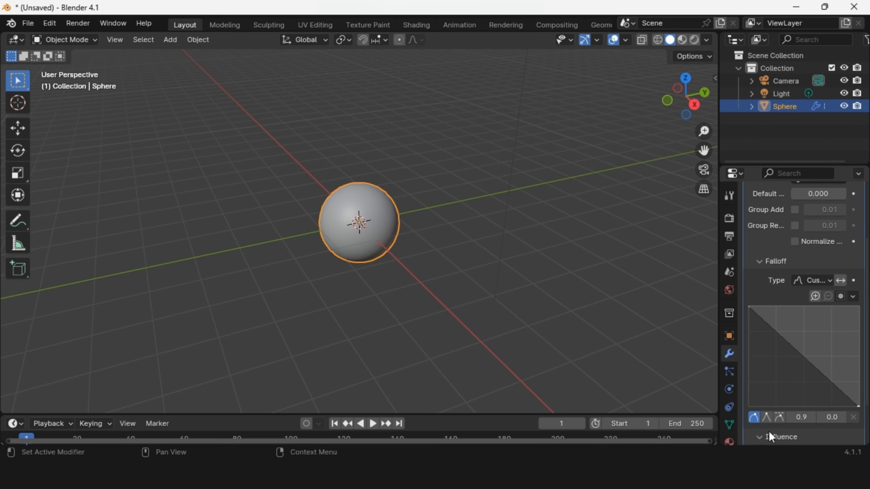
- Create a new mask texture in the modifier's influence settings and set the texture type to Clouds
{"action": "scroll", "coordinate": [769, 432], "scroll_direction": "down", "scroll_amount": 4}
{"action": "left_click", "coordinate": [845, 434]}
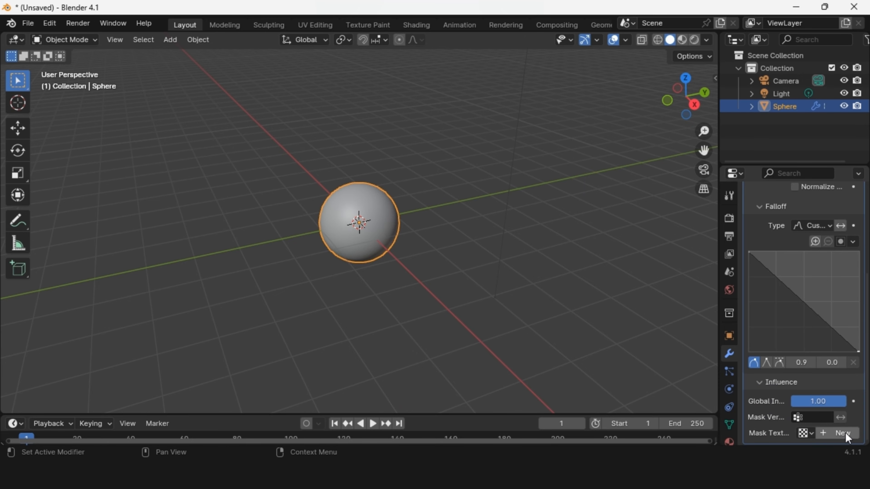
{"action": "scroll", "coordinate": [846, 432], "scroll_direction": "down", "scroll_amount": 1}
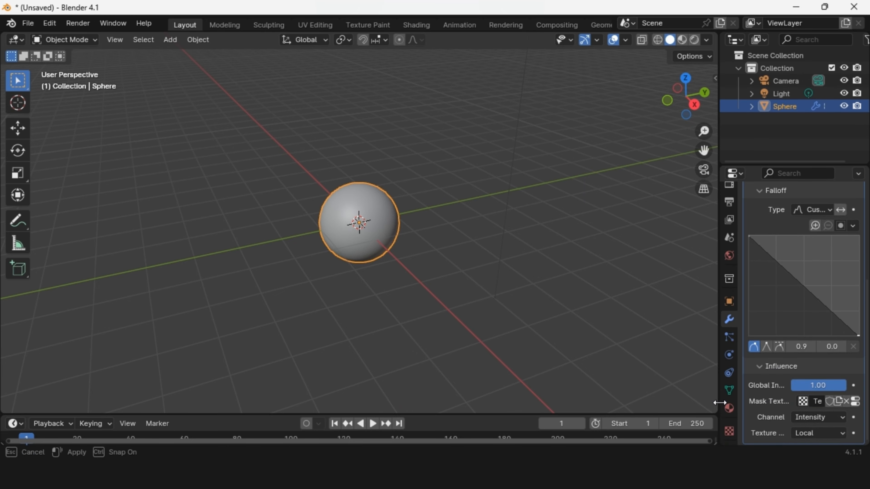
{"action": "left_click_drag", "start_coordinate": [716, 404], "coordinate": [631, 405]}
{"action": "left_click", "coordinate": [853, 401]}
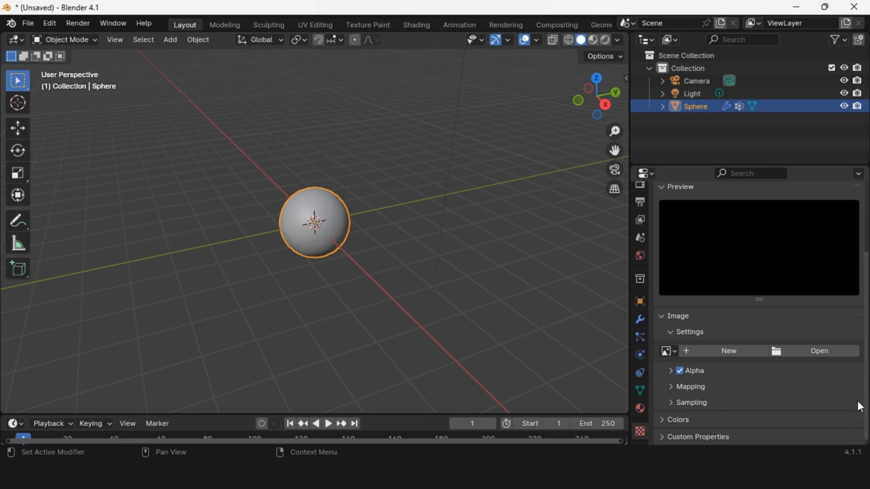
{"action": "scroll", "coordinate": [730, 350], "scroll_direction": "up", "scroll_amount": 6}
{"action": "left_click", "coordinate": [761, 256]}
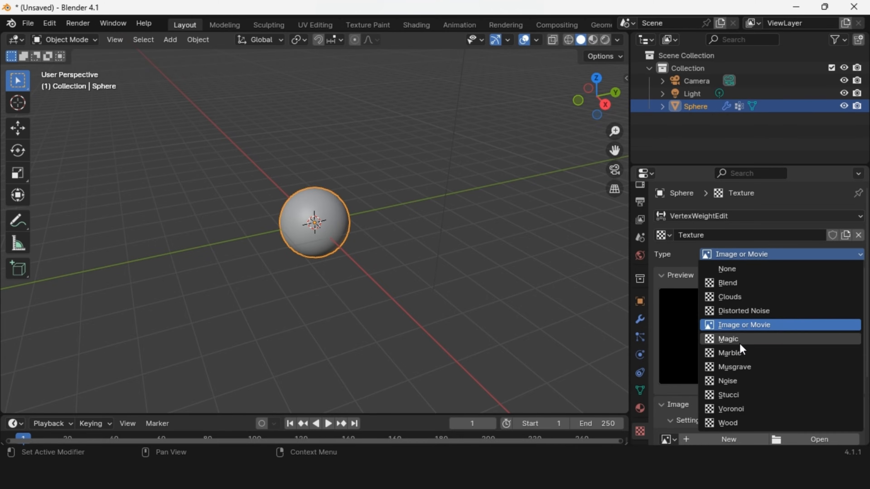
{"action": "left_click", "coordinate": [738, 296]}
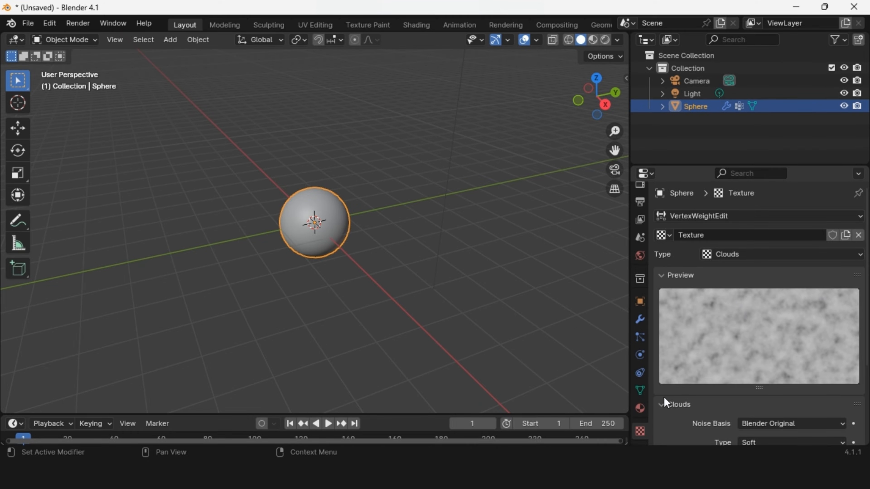
- Change the mask's texture coordinates option in the Vertex Weight Edit modifier, then collapse that modifier
{"action": "left_click", "coordinate": [643, 323]}
{"action": "scroll", "coordinate": [751, 402], "scroll_direction": "down", "scroll_amount": 8}
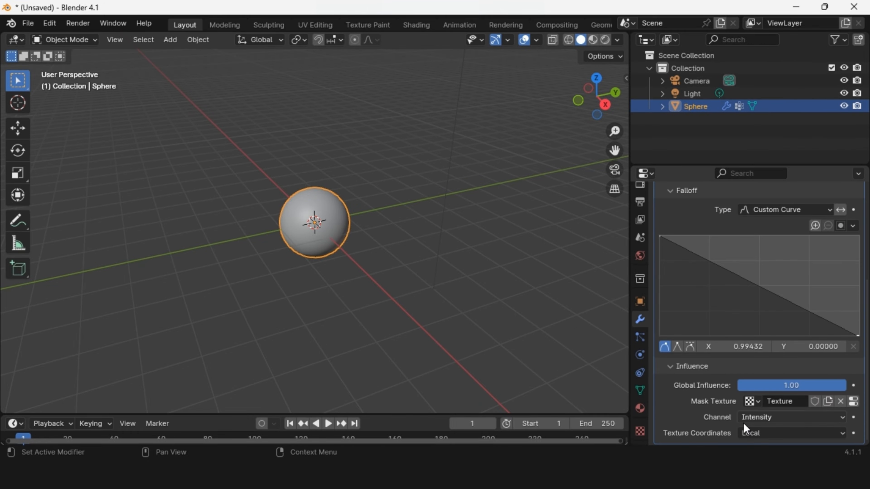
{"action": "left_click", "coordinate": [750, 433]}
{"action": "left_click", "coordinate": [752, 391]}
{"action": "scroll", "coordinate": [706, 331], "scroll_direction": "up", "scroll_amount": 4}
{"action": "left_click", "coordinate": [661, 237]}
- Add a Mask modifier to the sphere and assign the Group vertex group to it
{"action": "left_click", "coordinate": [722, 216]}
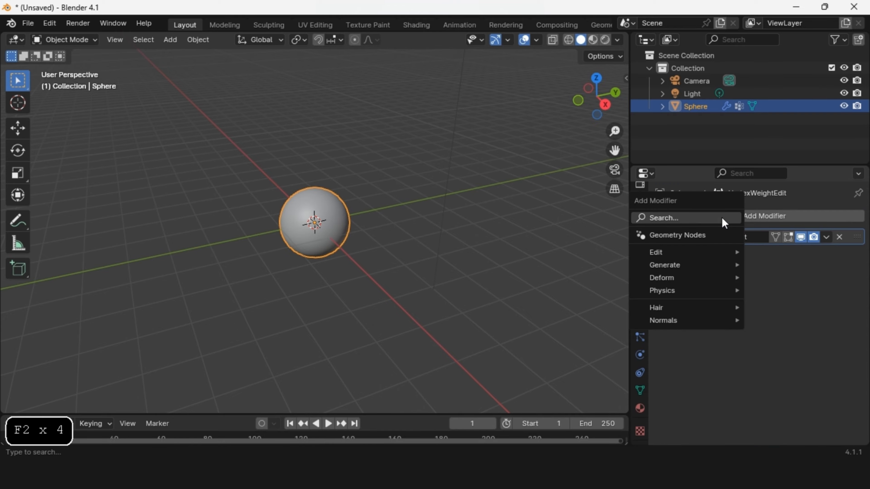
{"action": "left_click", "coordinate": [723, 218]}
{"action": "type", "text": "mask"}
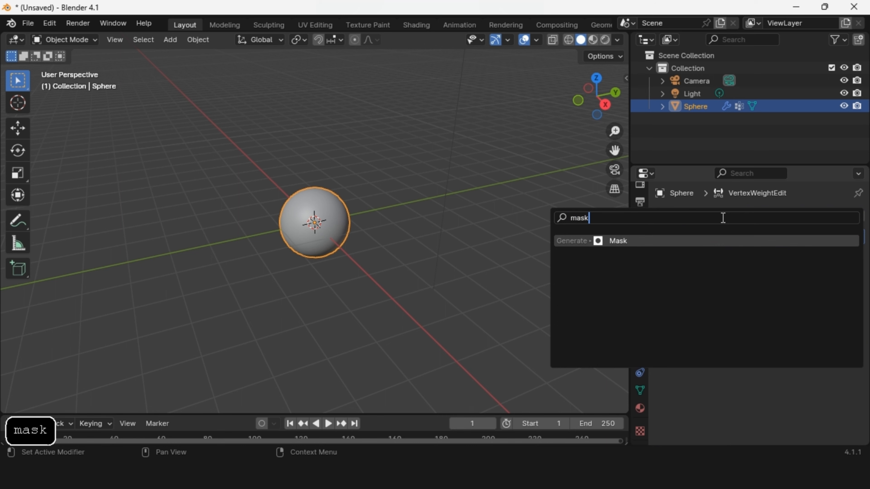
{"action": "key", "text": "Return"}
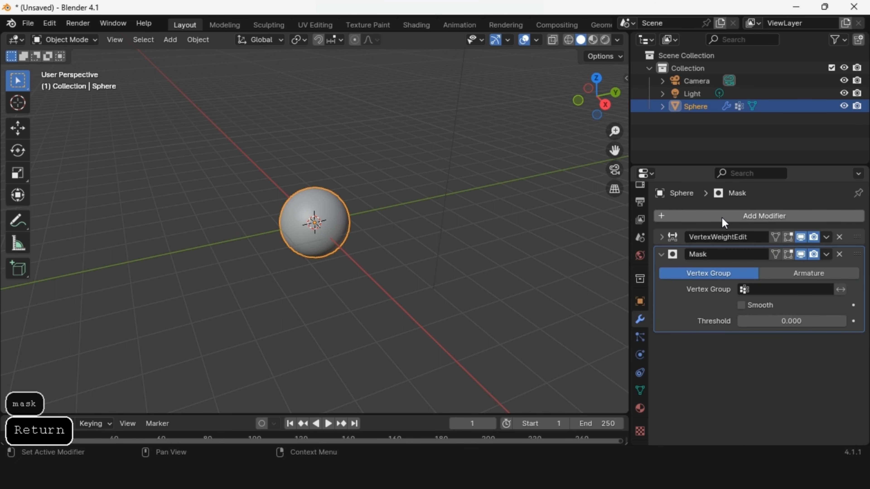
{"action": "left_click", "coordinate": [745, 289]}
{"action": "left_click", "coordinate": [740, 312]}
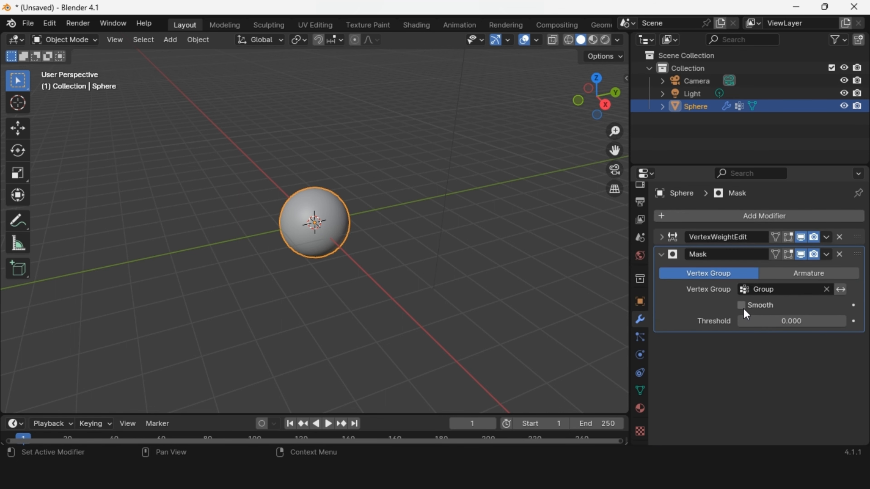
- Tune the Mask modifier's threshold to about 0.442 so irregular holes are cut into the sphere
{"action": "left_click_drag", "start_coordinate": [777, 321], "coordinate": [827, 322]}
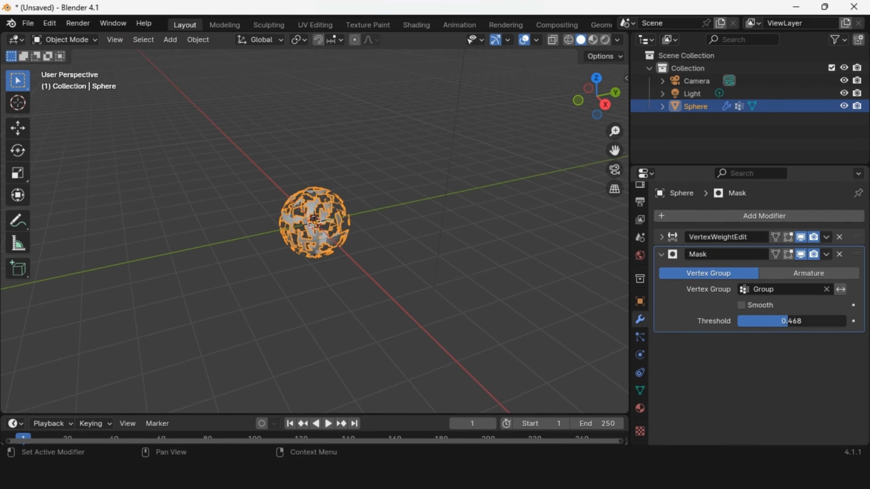
{"action": "mouse_move", "coordinate": [618, 111]}
{"action": "left_mouse_down"}
{"action": "mouse_move", "coordinate": [661, 110]}
{"action": "mouse_move", "coordinate": [598, 110]}
{"action": "mouse_move", "coordinate": [629, 111]}
{"action": "left_mouse_up"}
{"action": "mouse_move", "coordinate": [784, 322]}
{"action": "left_mouse_down"}
{"action": "mouse_move", "coordinate": [813, 322]}
{"action": "mouse_move", "coordinate": [782, 322]}
{"action": "left_mouse_up"}
{"action": "double_click", "coordinate": [786, 321]}
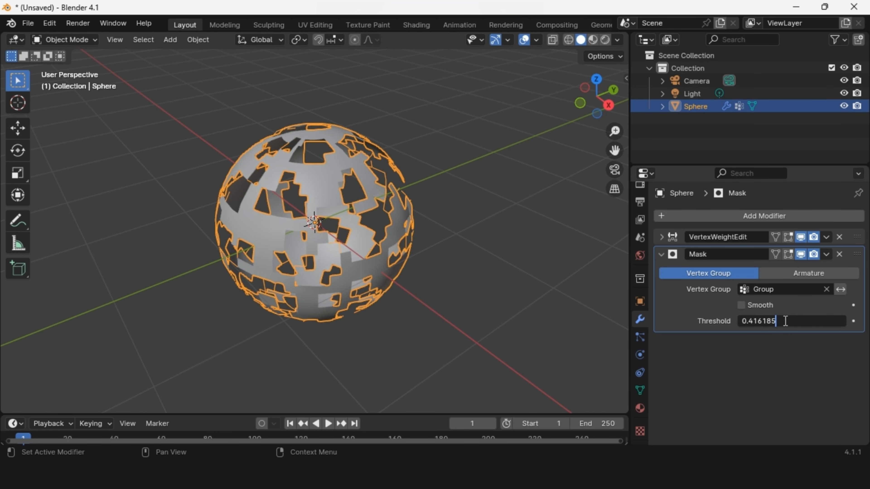
{"action": "type", "text": "4"}
{"action": "key", "text": "Return"}
{"action": "double_click", "coordinate": [751, 322]}
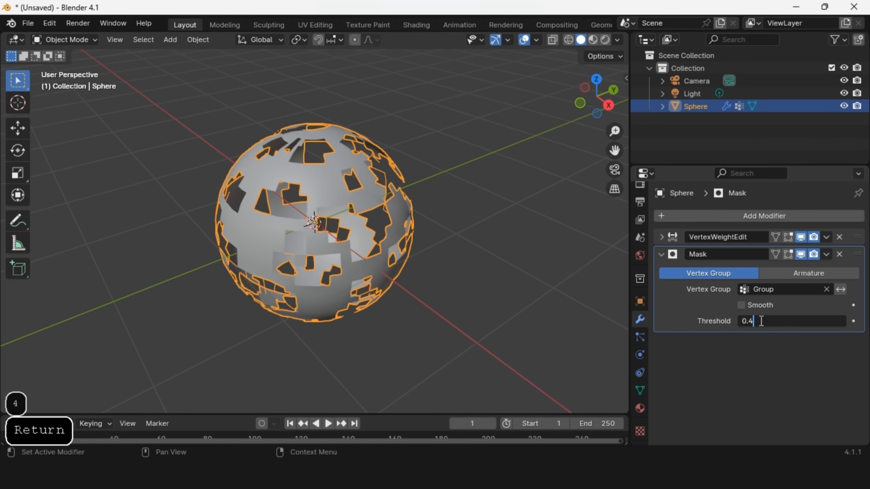
{"action": "type", "text": "5"}
{"action": "key", "text": "Return"}
{"action": "left_click_drag", "start_coordinate": [774, 316], "coordinate": [768, 317]}
{"action": "left_click_drag", "start_coordinate": [598, 103], "coordinate": [594, 113]}
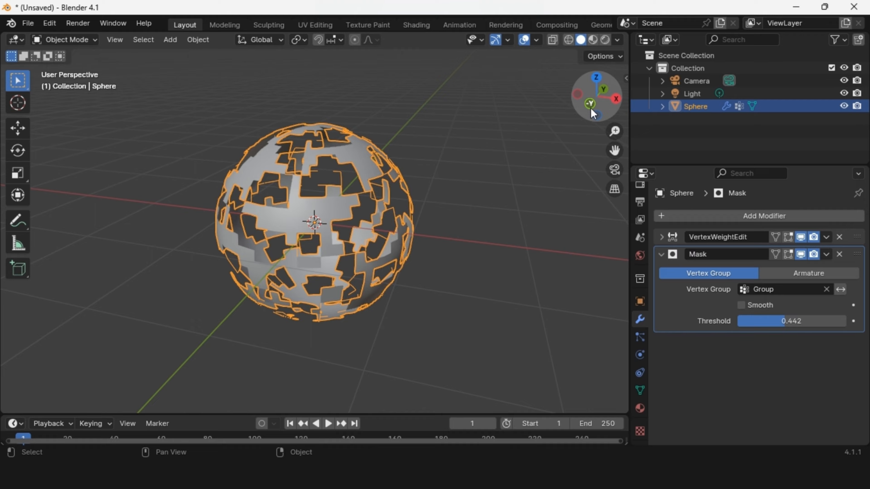
- Add a Smooth modifier to the sphere below the Mask modifier
{"action": "left_click", "coordinate": [719, 216]}
{"action": "type", "text": "smoo"}
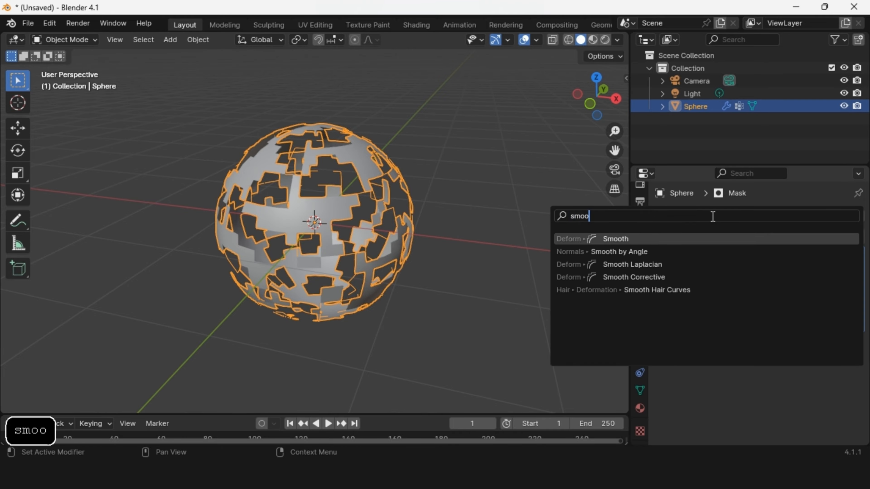
{"action": "left_click", "coordinate": [661, 238]}
- Raise the Smooth modifier's factor to about 2.697 and inspect the hole edges up close
{"action": "scroll", "coordinate": [347, 197], "scroll_direction": "up", "scroll_amount": 5}
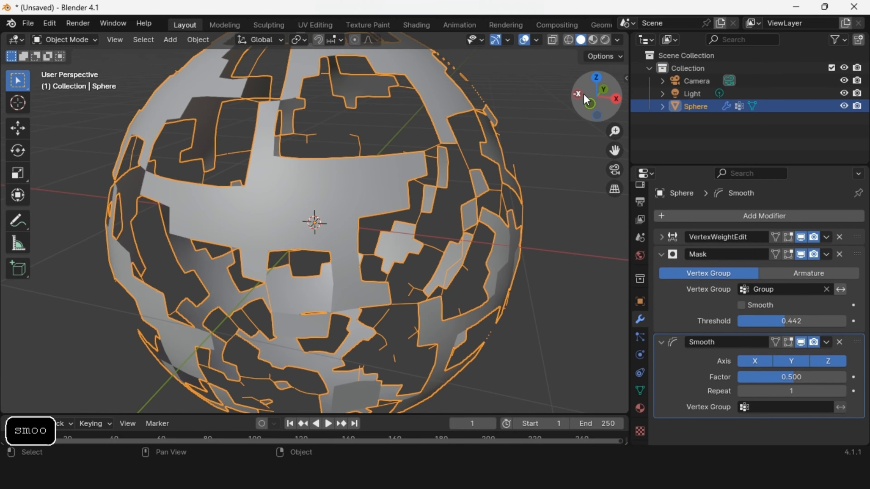
{"action": "left_click_drag", "start_coordinate": [588, 99], "coordinate": [595, 103]}
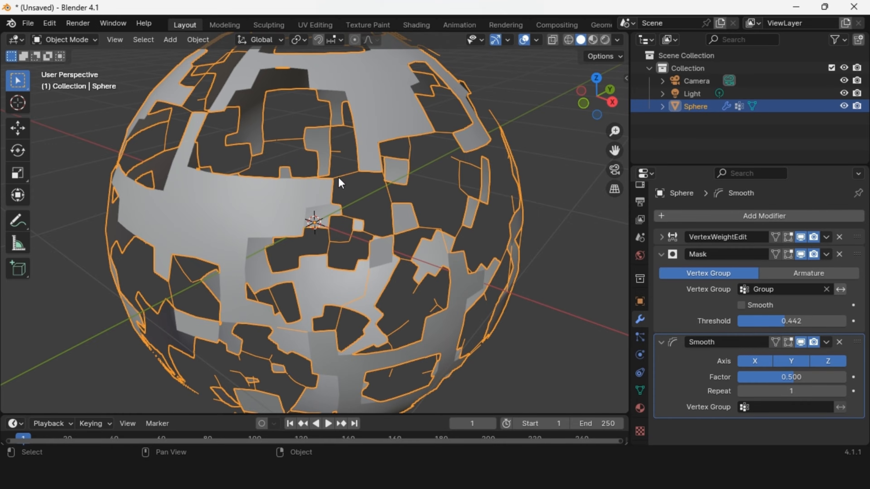
{"action": "scroll", "coordinate": [335, 194], "scroll_direction": "down", "scroll_amount": 3}
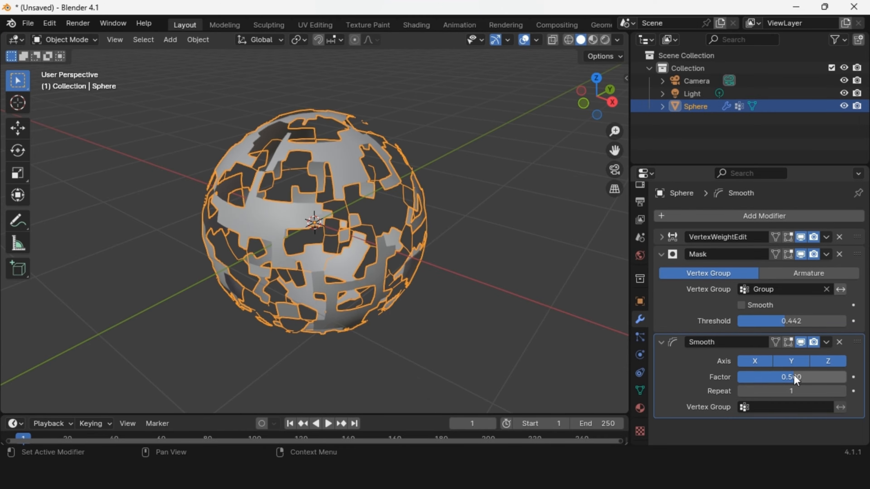
{"action": "mouse_move", "coordinate": [794, 375]}
{"action": "left_mouse_down"}
{"action": "mouse_move", "coordinate": [849, 374]}
{"action": "mouse_move", "coordinate": [809, 375]}
{"action": "left_mouse_up"}
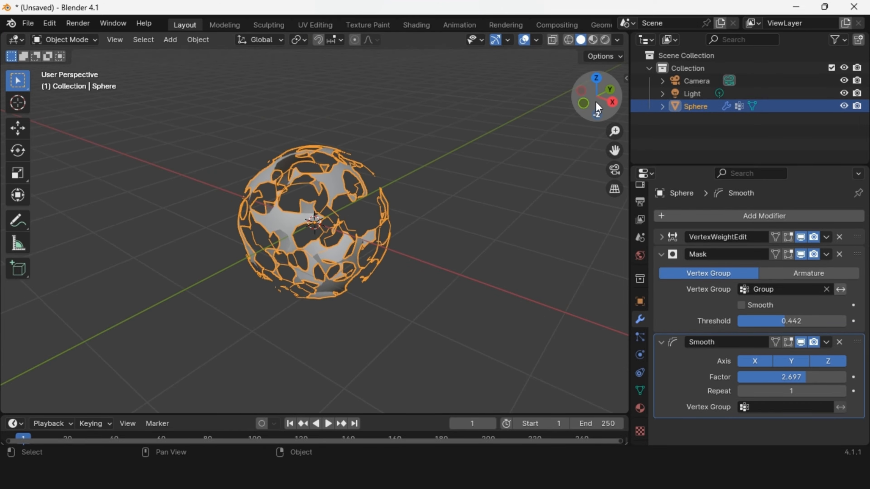
{"action": "left_click_drag", "start_coordinate": [596, 103], "coordinate": [572, 88]}
{"action": "scroll", "coordinate": [383, 225], "scroll_direction": "up", "scroll_amount": 4}
{"action": "left_click", "coordinate": [379, 210]}
{"action": "left_click", "coordinate": [356, 175]}
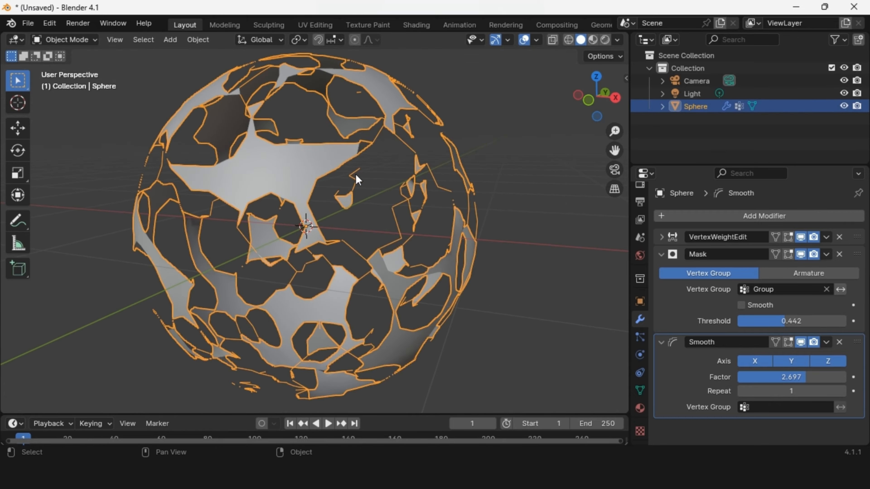
- Lower the Smooth modifier's factor to exactly 2
{"action": "left_click_drag", "start_coordinate": [791, 377], "coordinate": [760, 377]}
{"action": "left_click", "coordinate": [534, 280]}
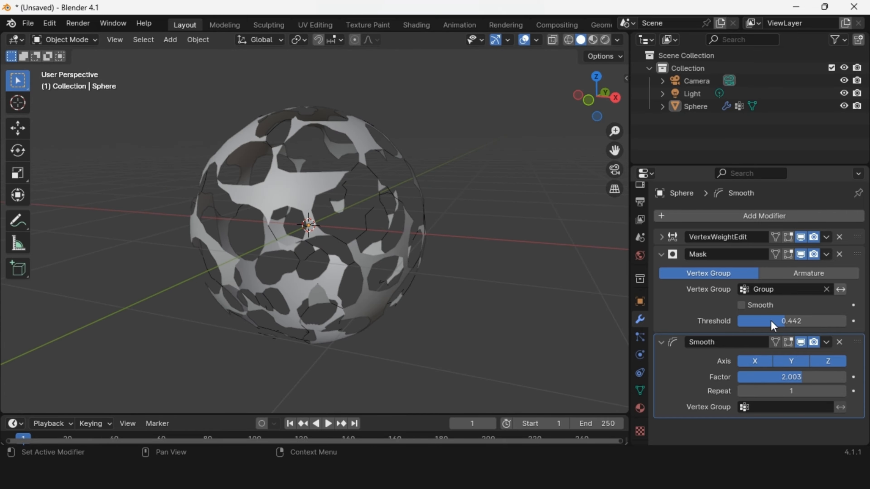
{"action": "key", "text": "Return"}
{"action": "left_click", "coordinate": [770, 376]}
{"action": "key", "text": "BackSpace"}
{"action": "key", "text": "BackSpace"}
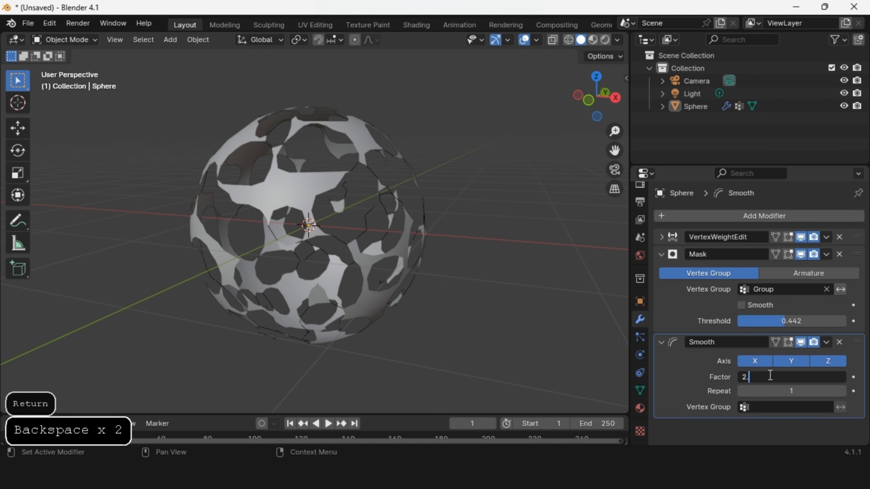
{"action": "key", "text": "Return"}
- Increase the Smooth modifier's repeat count to 30
{"action": "left_click", "coordinate": [843, 391]}
{"action": "left_click", "coordinate": [843, 391]}
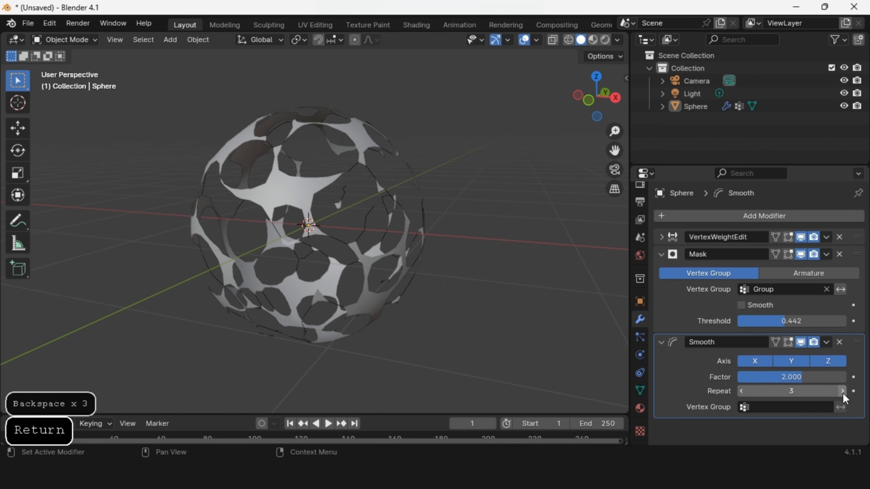
{"action": "left_click", "coordinate": [843, 391]}
{"action": "left_click", "coordinate": [843, 392]}
{"action": "left_click", "coordinate": [843, 394]}
{"action": "left_click", "coordinate": [843, 393]}
{"action": "left_click", "coordinate": [843, 393]}
{"action": "left_click", "coordinate": [843, 393]}
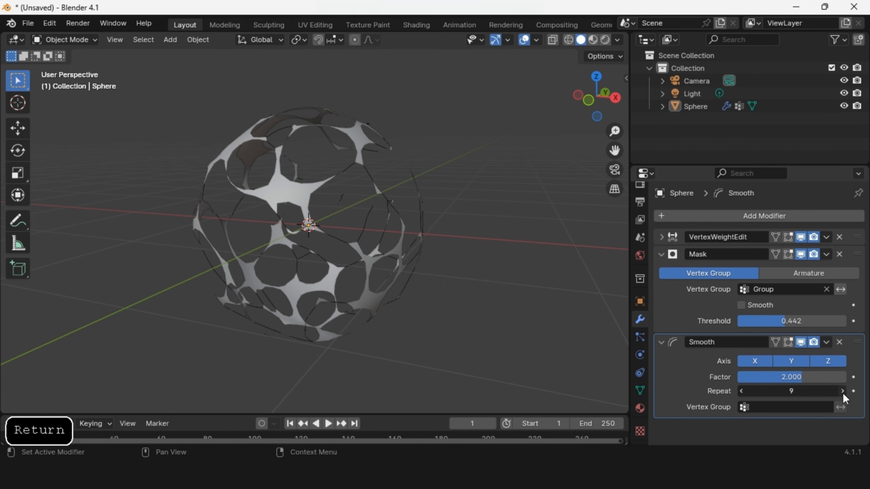
{"action": "left_click", "coordinate": [843, 393]}
{"action": "left_click", "coordinate": [843, 393]}
{"action": "left_click", "coordinate": [843, 393]}
{"action": "left_click", "coordinate": [797, 395]}
{"action": "type", "text": "30"}
{"action": "key", "text": "Return"}
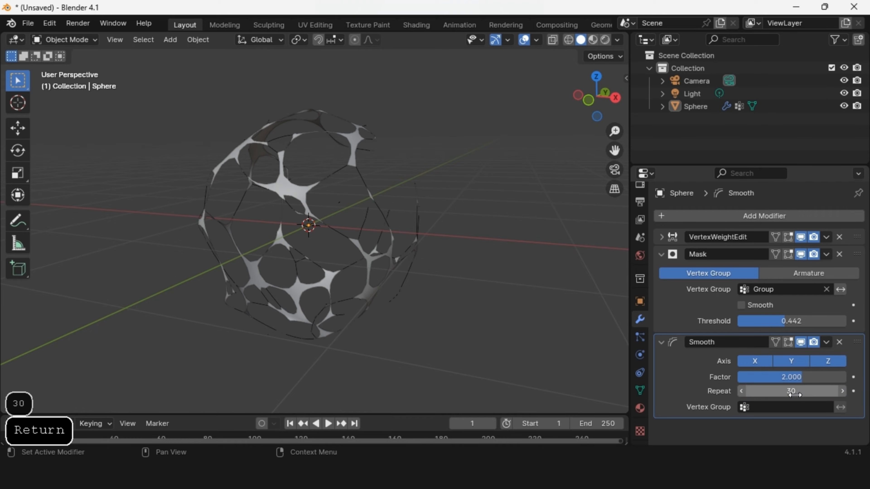
- Set the Smooth modifier's factor to 0.5
{"action": "left_click_drag", "start_coordinate": [791, 377], "coordinate": [801, 377]}
{"action": "left_click", "coordinate": [807, 377]}
{"action": "type", "text": ".5"}
{"action": "key", "text": "Return"}
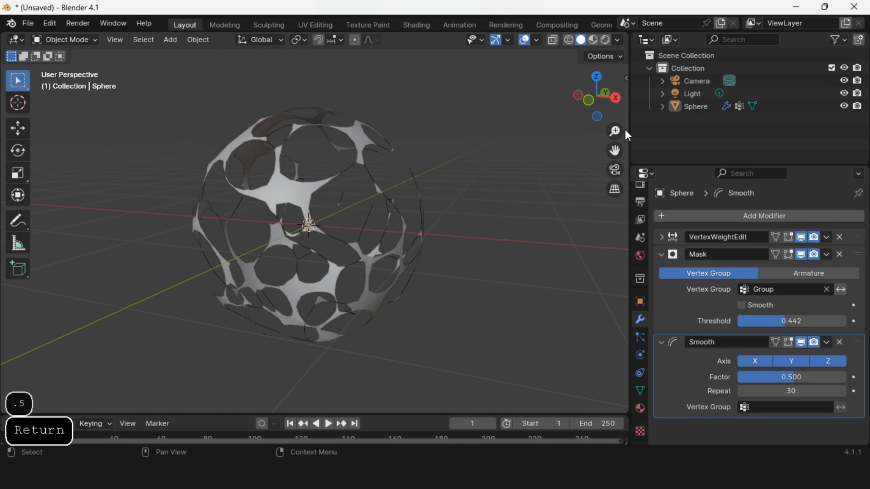
- Set the Smooth modifier's factor to 0.15 and check the sphere from another angle
{"action": "middle_click_drag", "start_coordinate": [497, 219], "coordinate": [493, 164]}
{"action": "left_click_drag", "start_coordinate": [791, 377], "coordinate": [794, 377]}
{"action": "double_click", "coordinate": [794, 377]}
{"action": "key", "text": "BackSpace"}
{"action": "type", "text": "15"}
{"action": "key", "text": "Return"}
{"action": "key", "text": "F2"}
{"action": "key", "text": "F2"}
{"action": "left_click_drag", "start_coordinate": [597, 97], "coordinate": [601, 127]}
- Add a Simple Deform modifier to the sphere after the Smooth modifier
{"action": "left_click", "coordinate": [746, 216]}
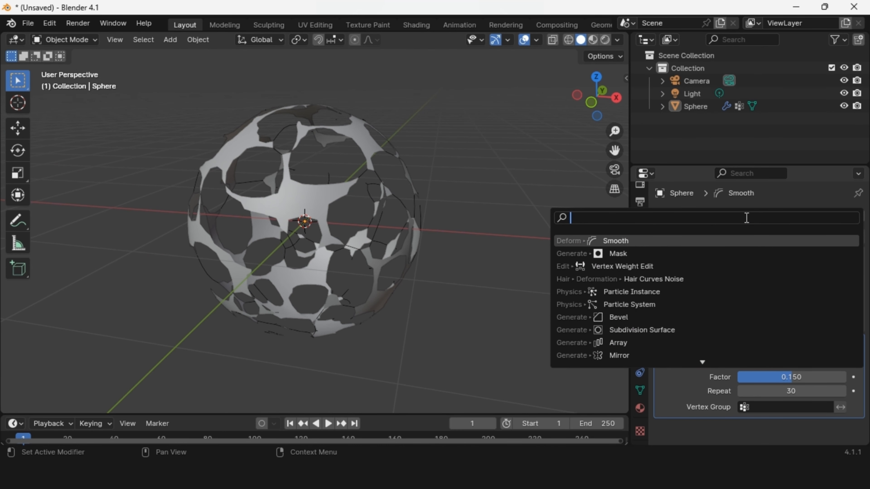
{"action": "type", "text": "simple"}
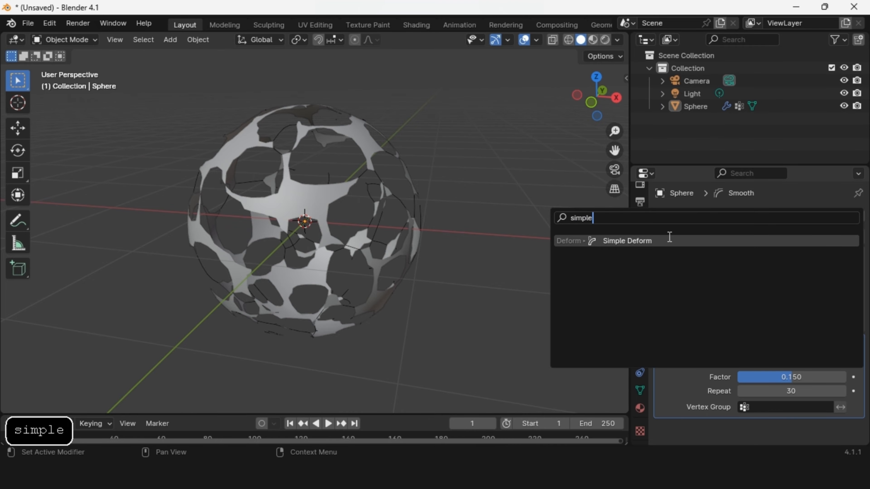
{"action": "left_click", "coordinate": [670, 239]}
{"action": "scroll", "coordinate": [443, 208], "scroll_direction": "down", "scroll_amount": 2}
{"action": "left_click_drag", "start_coordinate": [597, 98], "coordinate": [598, 95]}
{"action": "scroll", "coordinate": [578, 147], "scroll_direction": "up", "scroll_amount": 1}
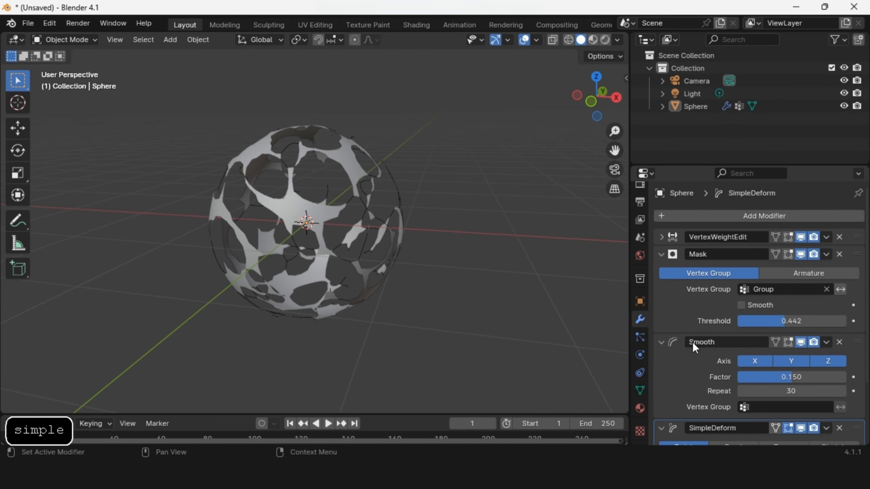
- Set the Simple Deform modifier's twist angle to 360° and check the shape from another angle
{"action": "scroll", "coordinate": [694, 347], "scroll_direction": "down", "scroll_amount": 4}
{"action": "left_click", "coordinate": [809, 384]}
{"action": "type", "text": "360"}
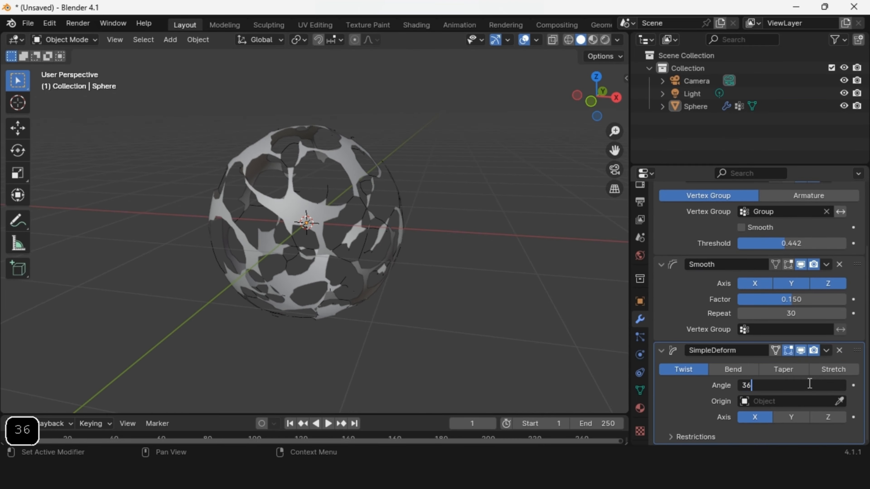
{"action": "key", "text": "Return"}
{"action": "left_click_drag", "start_coordinate": [597, 97], "coordinate": [611, 93]}
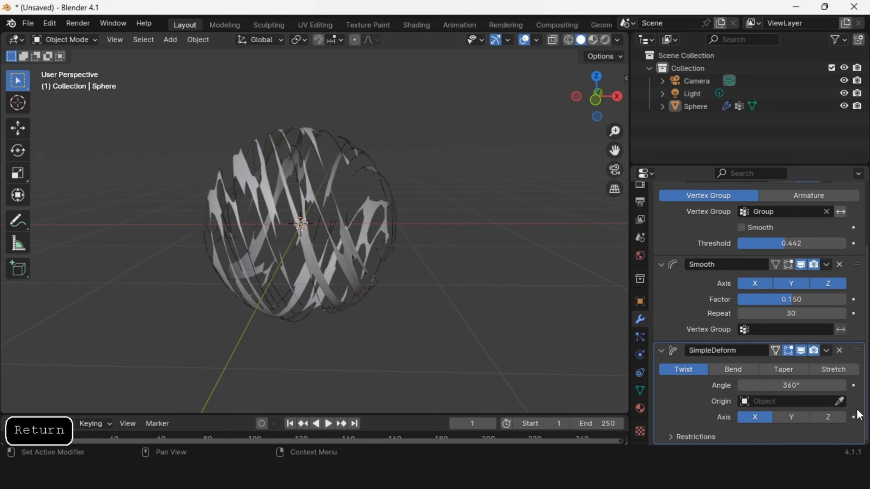
- Try the Y axis for the twist, set it to Z, and inspect the deformed shell
{"action": "left_click", "coordinate": [803, 419]}
{"action": "left_click_drag", "start_coordinate": [602, 96], "coordinate": [565, 97]}
{"action": "left_click", "coordinate": [826, 418]}
{"action": "left_click_drag", "start_coordinate": [618, 115], "coordinate": [582, 103]}
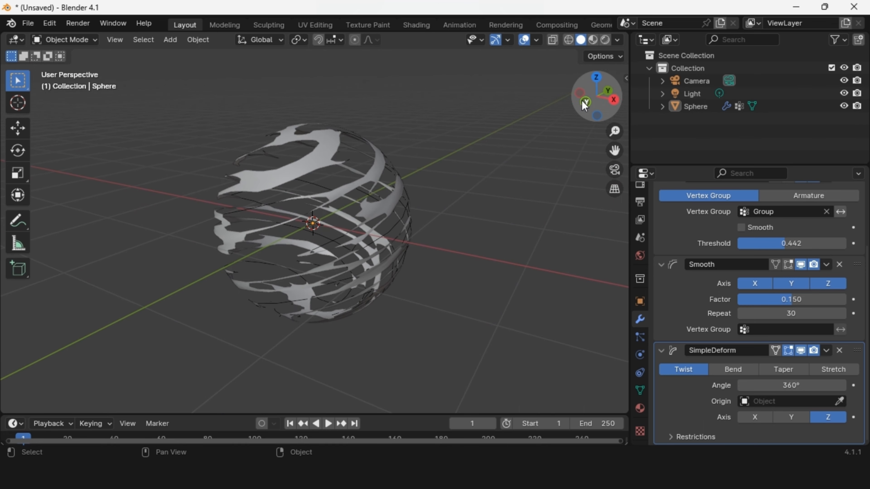
- Add a UV sphere at the center of the twisted shell and shade it smooth
{"action": "key", "text": "F2"}
{"action": "key", "text": "F2"}
{"action": "scroll", "coordinate": [463, 209], "scroll_direction": "down", "scroll_amount": 3}
{"action": "key", "text": "shift+a"}
{"action": "mouse_move", "coordinate": [341, 167]}
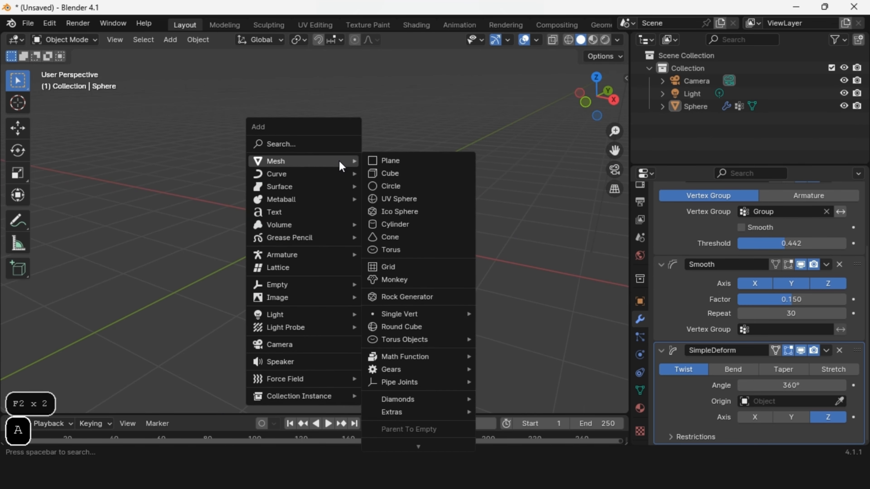
{"action": "left_click", "coordinate": [395, 198]}
{"action": "right_click", "coordinate": [325, 195]}
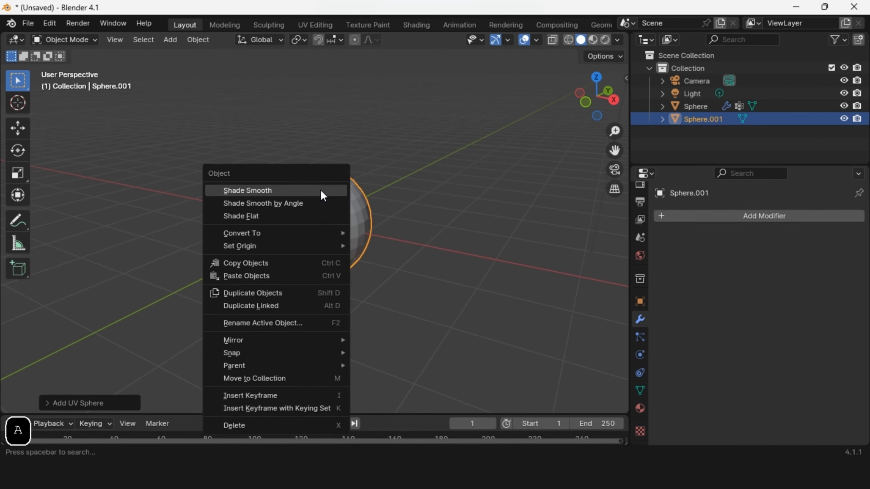
{"action": "left_click", "coordinate": [322, 195]}
- Scale the new sphere down so that it fits inside the twisted shell
{"action": "key", "text": "s"}
{"action": "left_click", "coordinate": [423, 179]}
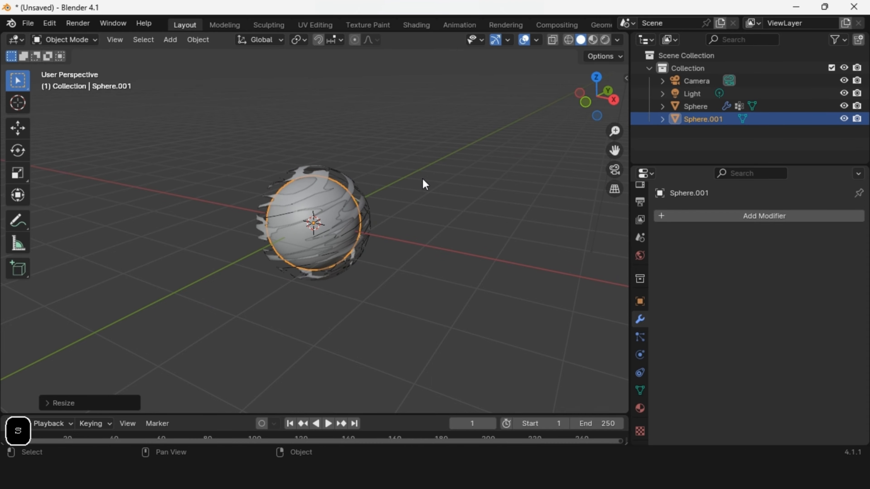
{"action": "left_click", "coordinate": [455, 175]}
{"action": "scroll", "coordinate": [388, 185], "scroll_direction": "up", "scroll_amount": 3}
{"action": "mouse_move", "coordinate": [611, 105]}
{"action": "left_mouse_down"}
{"action": "mouse_move", "coordinate": [579, 99]}
{"action": "mouse_move", "coordinate": [613, 101]}
{"action": "left_mouse_up"}
- Create a linked duplicate of the twisted shell and shift it slightly in the XY plane
{"action": "left_click", "coordinate": [385, 146]}
{"action": "key", "text": "Tab"}
{"action": "key", "text": "Tab"}
{"action": "key", "text": "alt+d"}
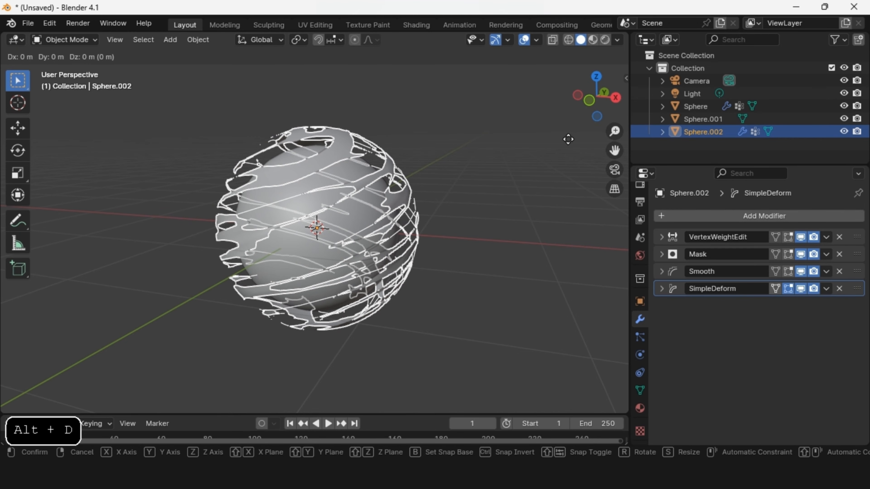
{"action": "key", "text": "g"}
{"action": "key", "text": "shift+z"}
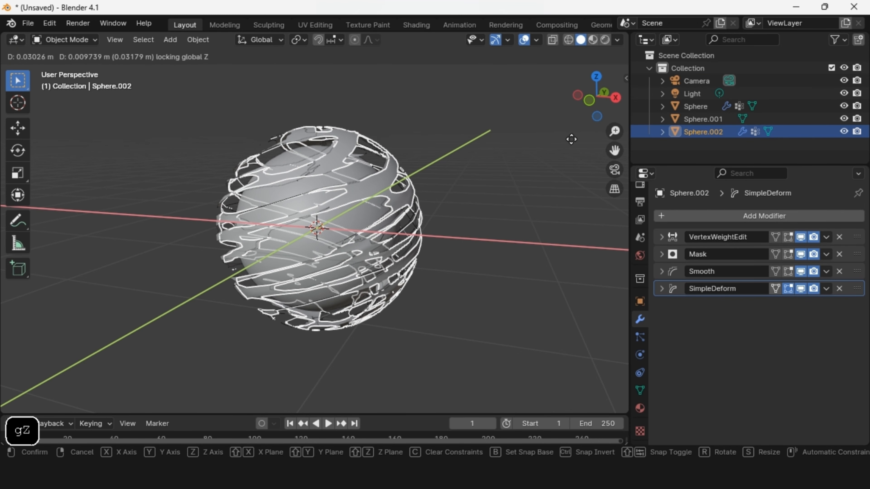
{"action": "left_click", "coordinate": [574, 139]}
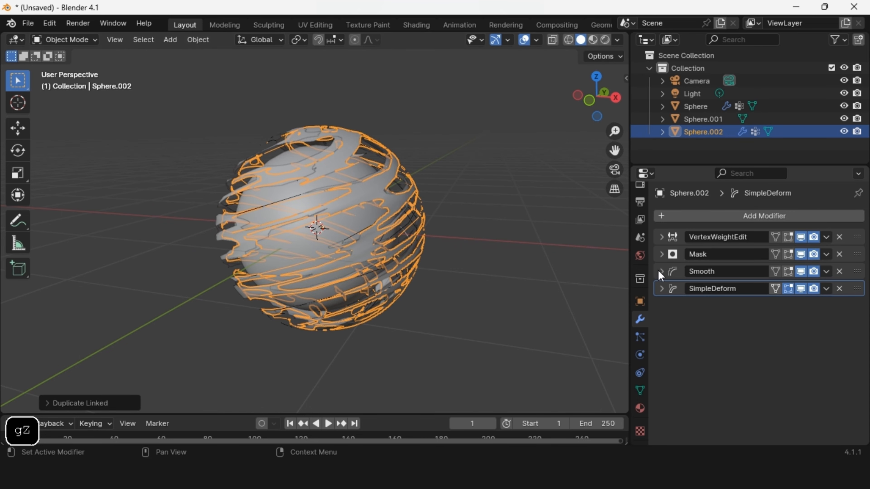
- Set the duplicated shell's Simple Deform twist axis to Y and check the overlapping shells
{"action": "left_click", "coordinate": [662, 290]}
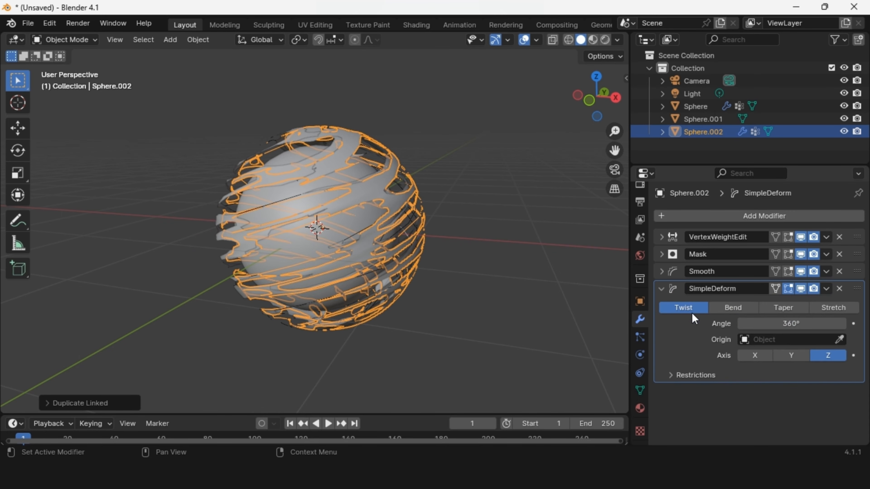
{"action": "left_click", "coordinate": [790, 356]}
{"action": "left_click", "coordinate": [521, 287]}
{"action": "left_click_drag", "start_coordinate": [595, 101], "coordinate": [553, 106]}
- Switch the viewport to rendered shading and give the inner sphere a new material with a teal base color
{"action": "left_click", "coordinate": [348, 211]}
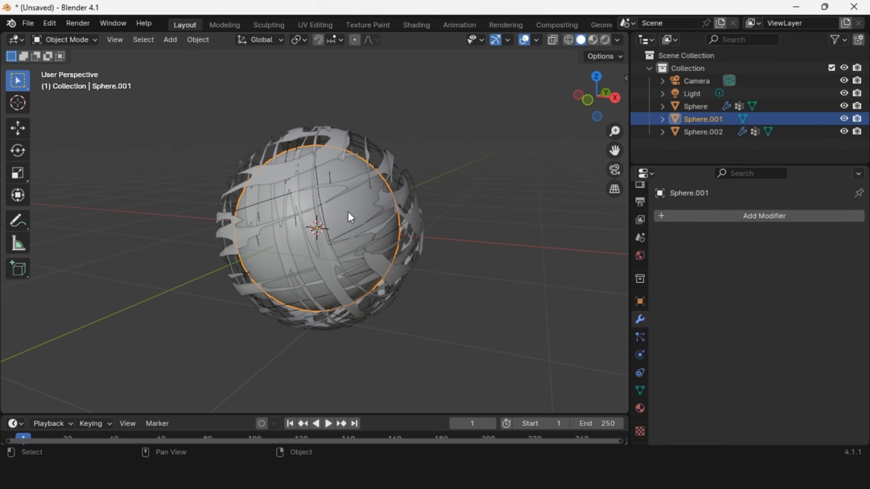
{"action": "left_click", "coordinate": [605, 39]}
{"action": "middle_click_drag", "start_coordinate": [561, 148], "coordinate": [520, 195]}
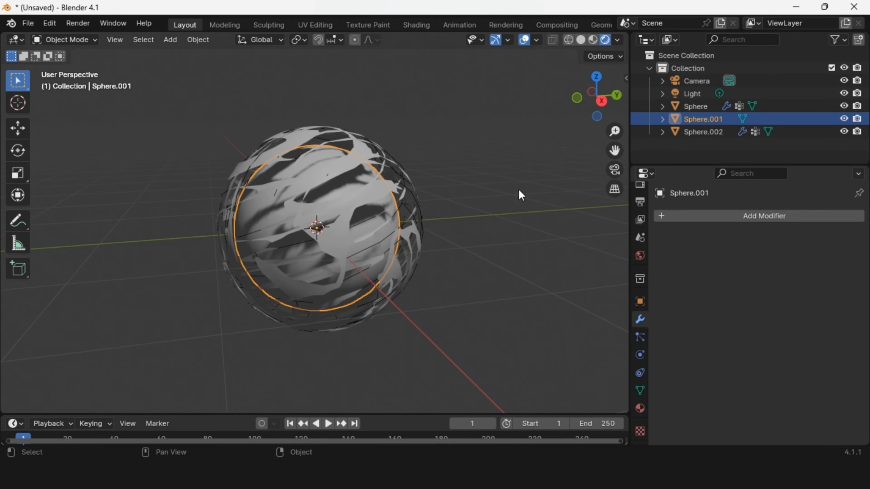
{"action": "left_click", "coordinate": [640, 408]}
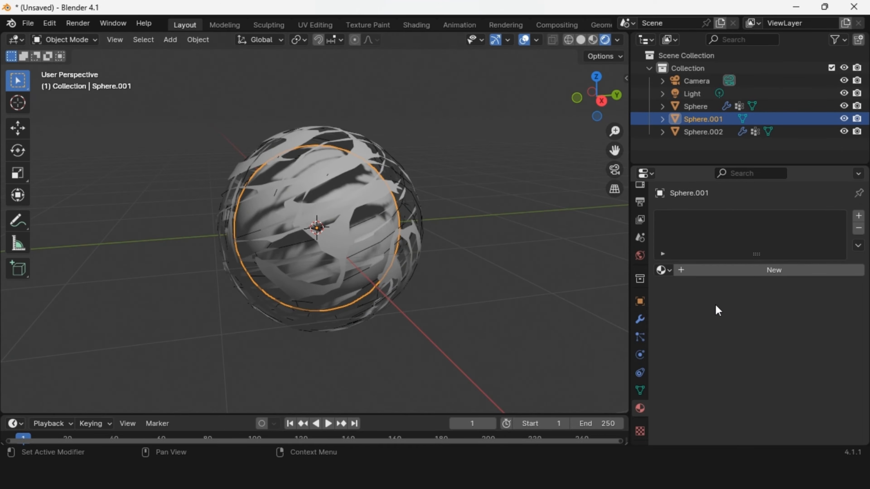
{"action": "left_click", "coordinate": [763, 271]}
{"action": "left_click", "coordinate": [776, 348]}
{"action": "left_click_drag", "start_coordinate": [777, 188], "coordinate": [761, 160]}
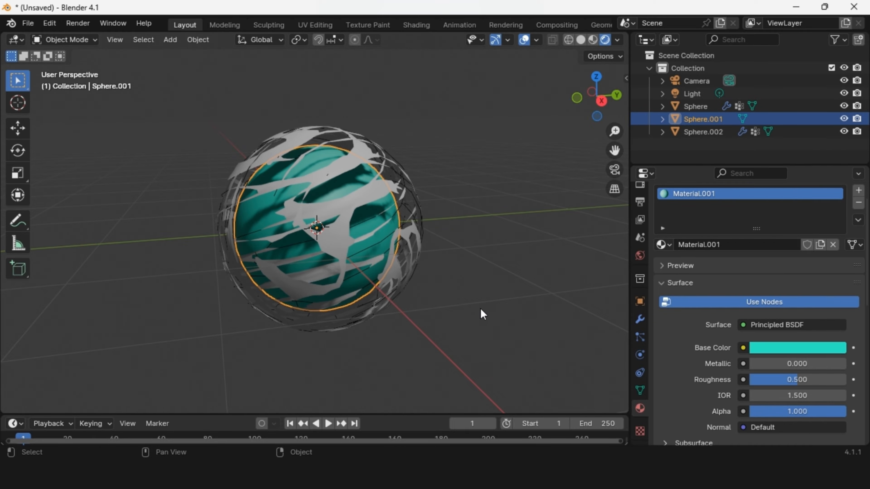
- Change the inner sphere's surface shader to Emission with a light green color, hue 0.320 and saturation 0.790
{"action": "left_click", "coordinate": [755, 322]}
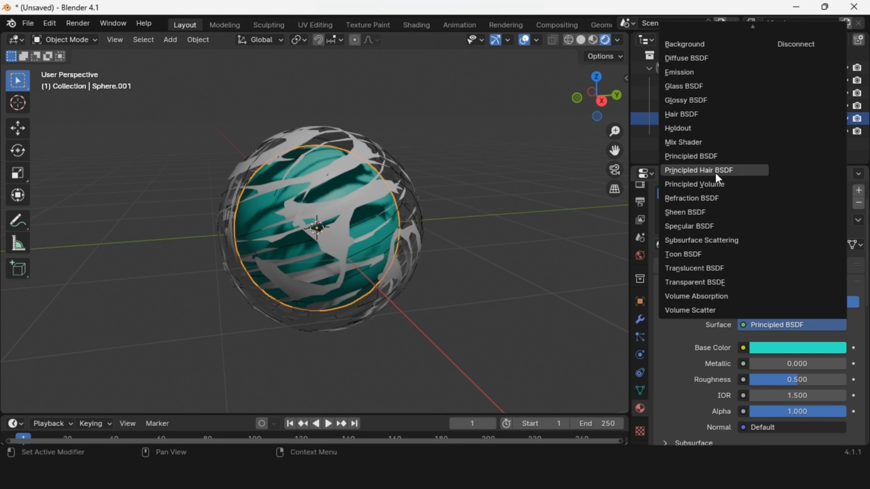
{"action": "left_click", "coordinate": [717, 73]}
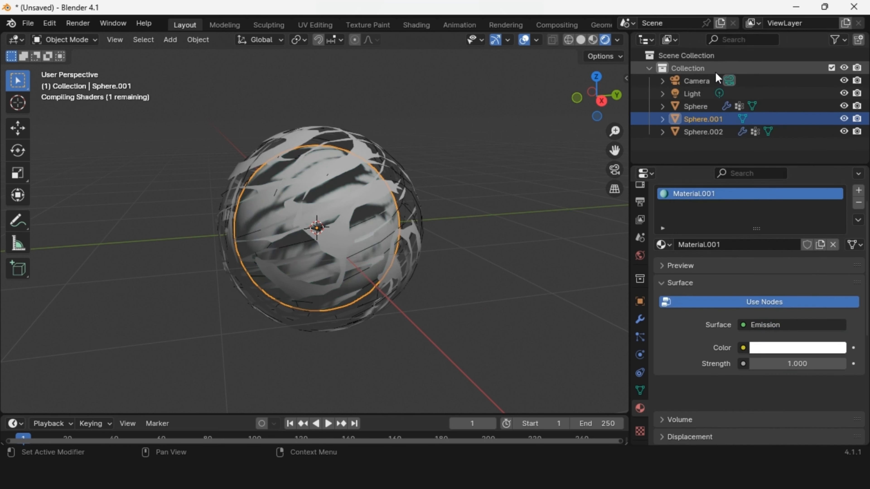
{"action": "left_click", "coordinate": [770, 348]}
{"action": "mouse_move", "coordinate": [769, 202]}
{"action": "left_mouse_down"}
{"action": "mouse_move", "coordinate": [763, 181]}
{"action": "mouse_move", "coordinate": [751, 189]}
{"action": "left_mouse_up"}
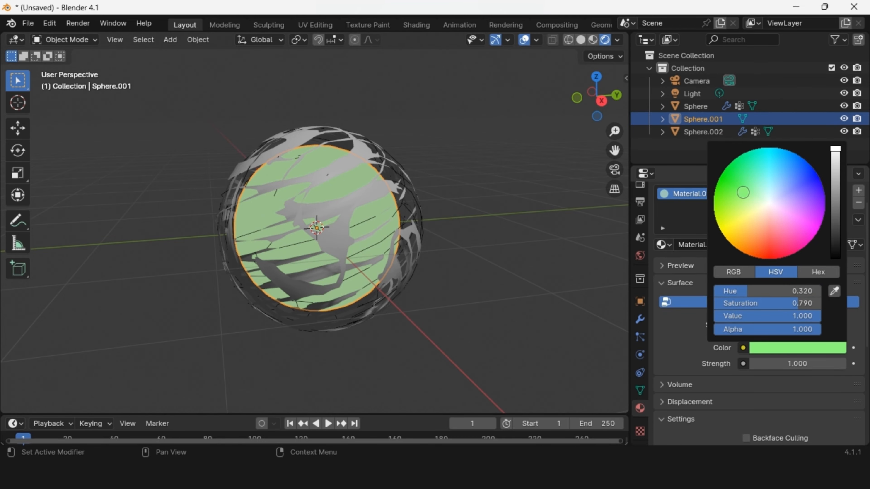
- Enable Ambient Occlusion, Bloom and Screen Space Reflections in the EEVEE render settings
{"action": "left_click", "coordinate": [639, 201]}
{"action": "left_click", "coordinate": [639, 186]}
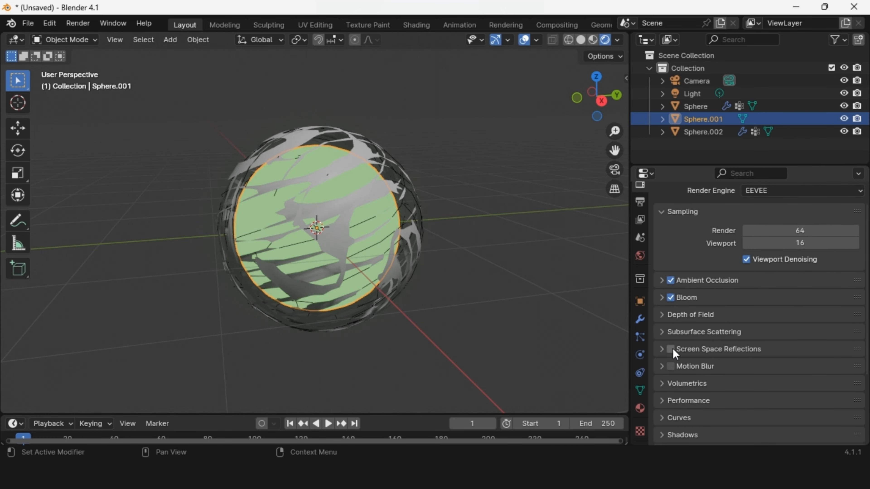
{"action": "scroll", "coordinate": [784, 379], "scroll_direction": "down", "scroll_amount": 5}
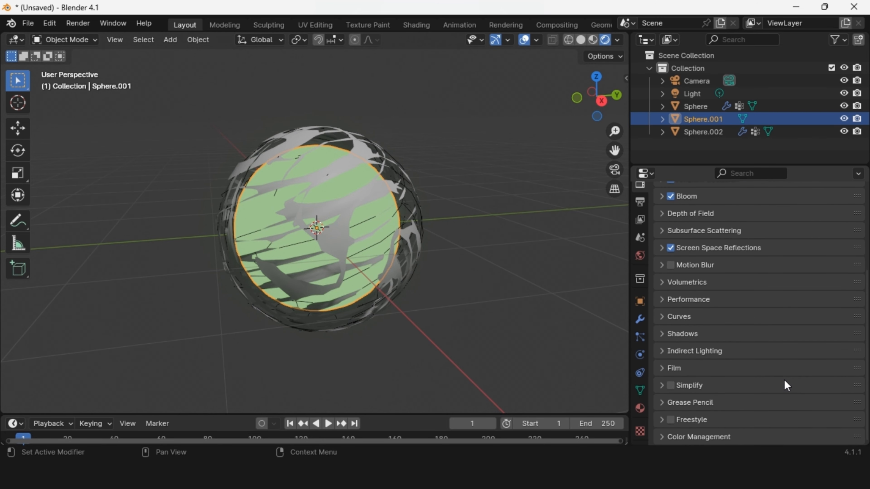
- Raise the inner sphere's Emission shader strength to 3 and view the glow from another angle
{"action": "left_click", "coordinate": [640, 407]}
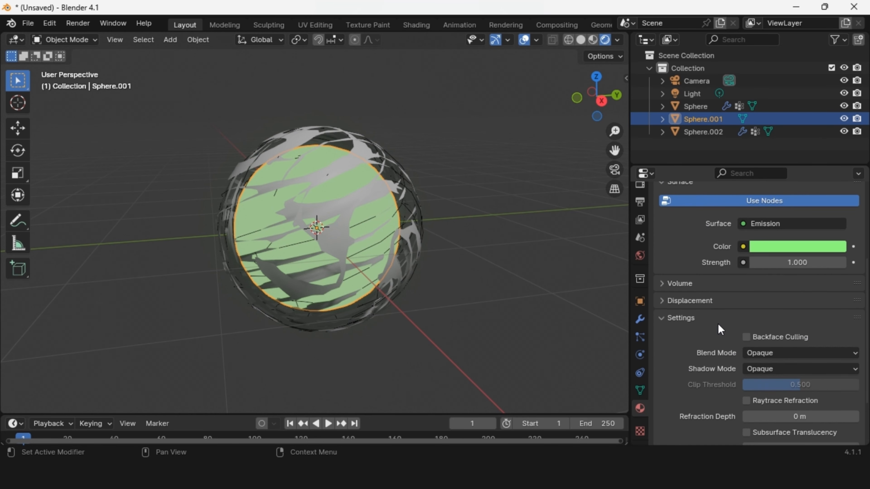
{"action": "scroll", "coordinate": [718, 324], "scroll_direction": "up", "scroll_amount": 3}
{"action": "left_click_drag", "start_coordinate": [752, 314], "coordinate": [788, 314]}
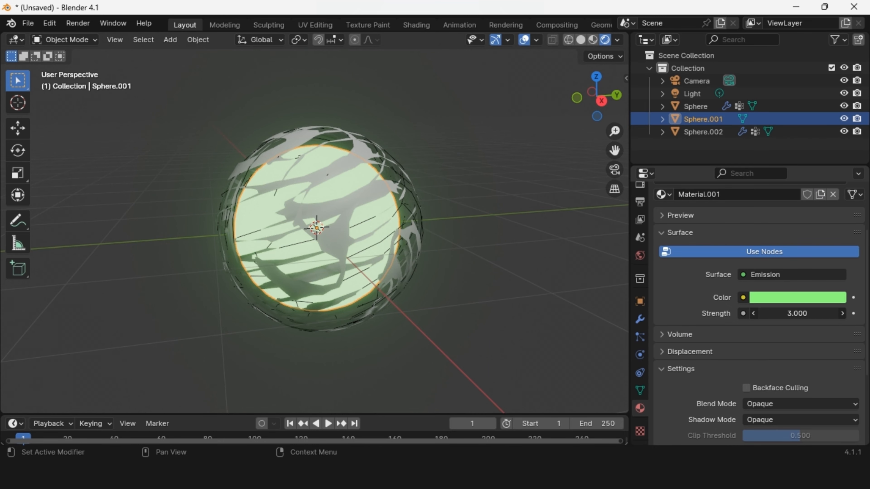
{"action": "left_click_drag", "start_coordinate": [615, 94], "coordinate": [495, 114]}
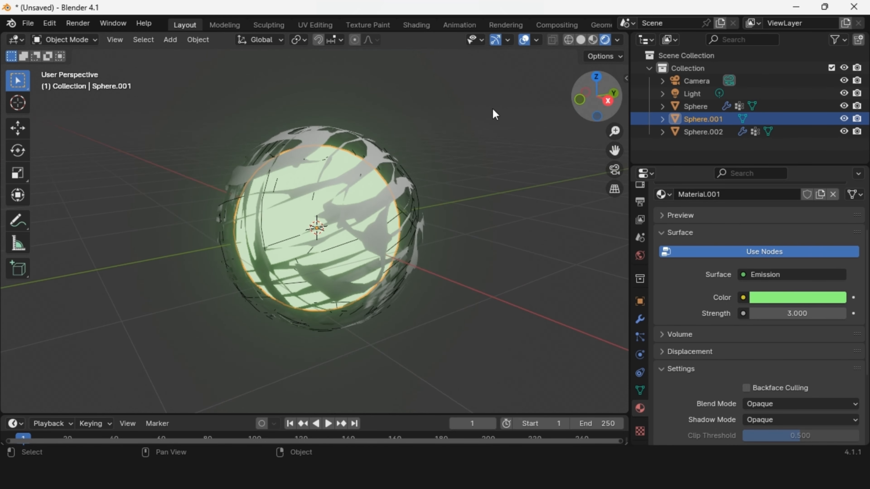
- Give the duplicated shell a new material with a green base color, hue 0.357 and saturation 0.672
{"action": "left_click", "coordinate": [319, 150]}
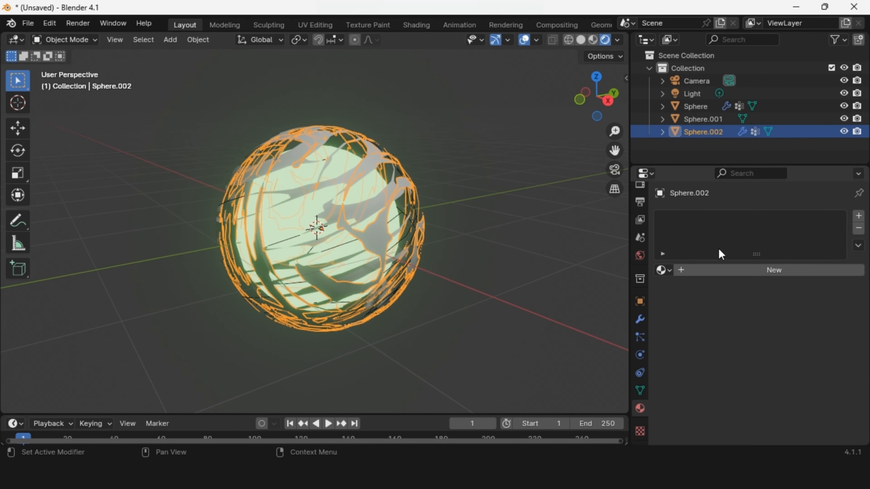
{"action": "left_click", "coordinate": [751, 271]}
{"action": "left_click", "coordinate": [781, 368]}
{"action": "left_click", "coordinate": [757, 211]}
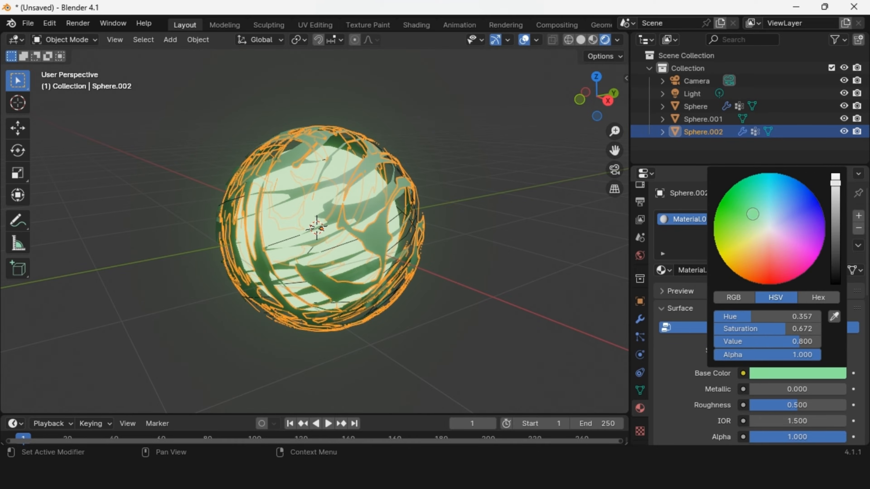
- Change the duplicated shell's surface shader to Emission with a light green color and strength 5
{"action": "left_click", "coordinate": [776, 350]}
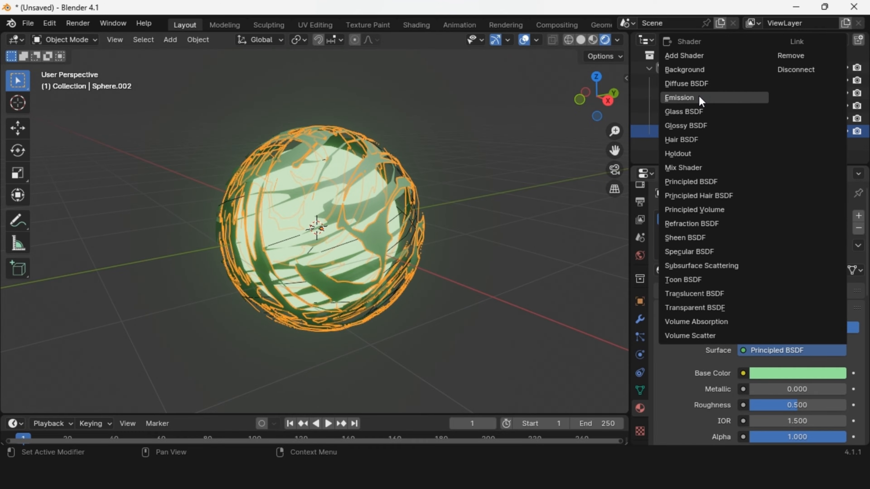
{"action": "left_click", "coordinate": [728, 97]}
{"action": "left_click", "coordinate": [777, 369]}
{"action": "left_click_drag", "start_coordinate": [740, 207], "coordinate": [750, 208]}
{"action": "left_click", "coordinate": [819, 390]}
{"action": "type", "text": "5"}
{"action": "key", "text": "Return"}
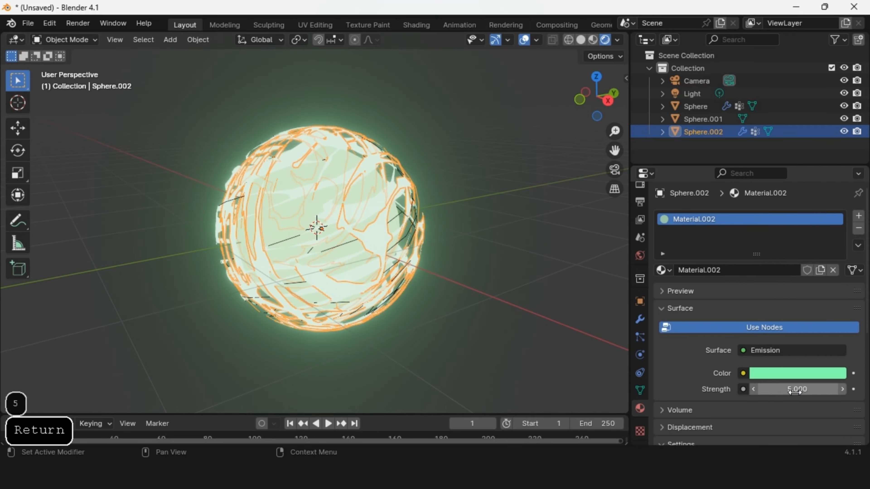
- Inspect the glowing shells and change the inner sphere's surface shader back to Principled BSDF
{"action": "left_click", "coordinate": [548, 318]}
{"action": "left_click", "coordinate": [685, 120]}
{"action": "left_click", "coordinate": [592, 126]}
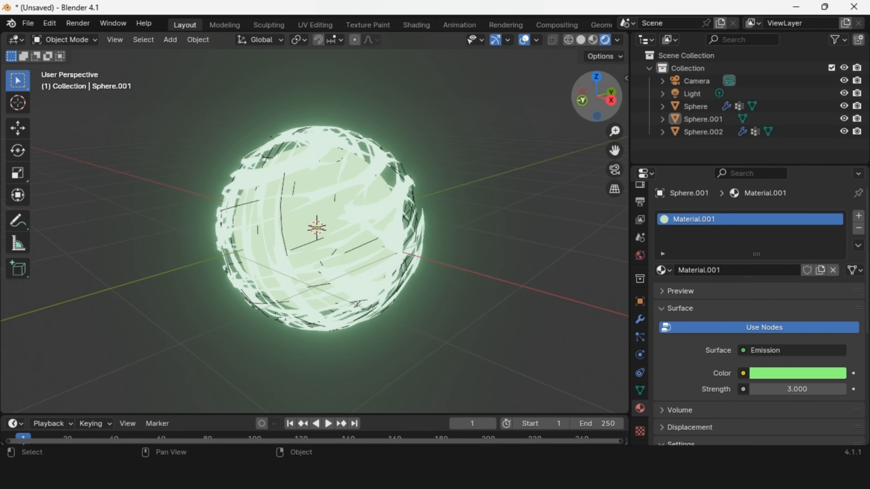
{"action": "left_click_drag", "start_coordinate": [595, 102], "coordinate": [550, 105]}
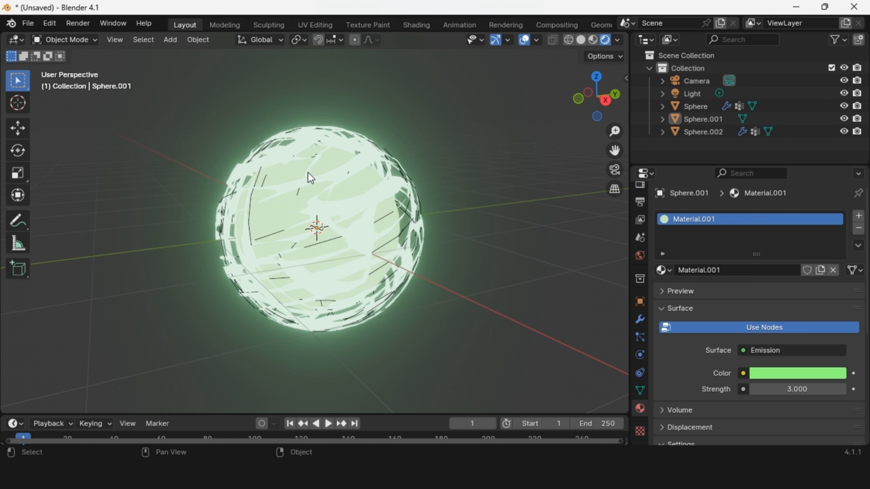
{"action": "left_click", "coordinate": [337, 162]}
{"action": "left_click", "coordinate": [753, 353]}
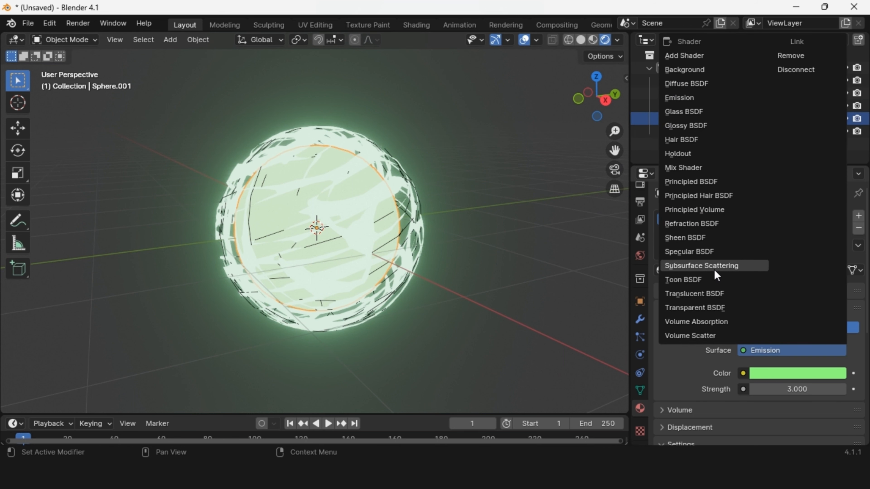
{"action": "left_click", "coordinate": [710, 180]}
- Set the inner sphere's Principled BSDF emission strength to 3, check the glow, and lower it to 2
{"action": "scroll", "coordinate": [679, 353], "scroll_direction": "down", "scroll_amount": 6}
{"action": "left_click", "coordinate": [699, 395]}
{"action": "scroll", "coordinate": [709, 367], "scroll_direction": "down", "scroll_amount": 3}
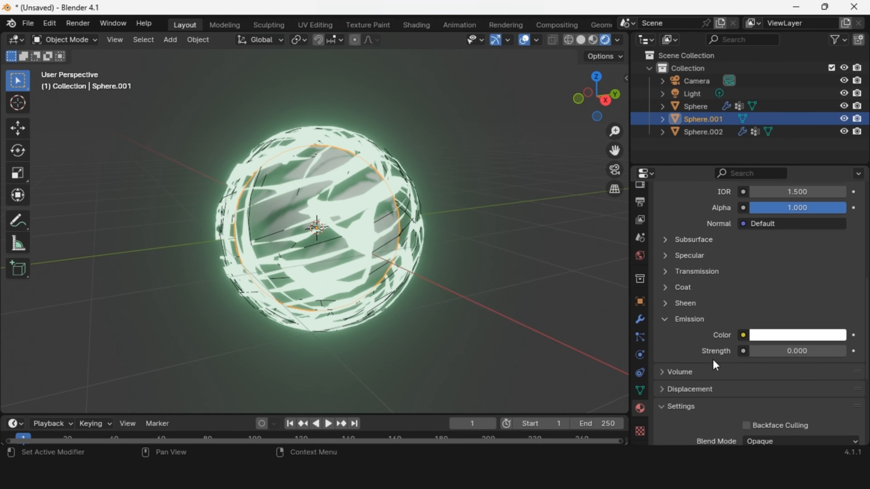
{"action": "left_click", "coordinate": [784, 353]}
{"action": "type", "text": "3"}
{"action": "key", "text": "Return"}
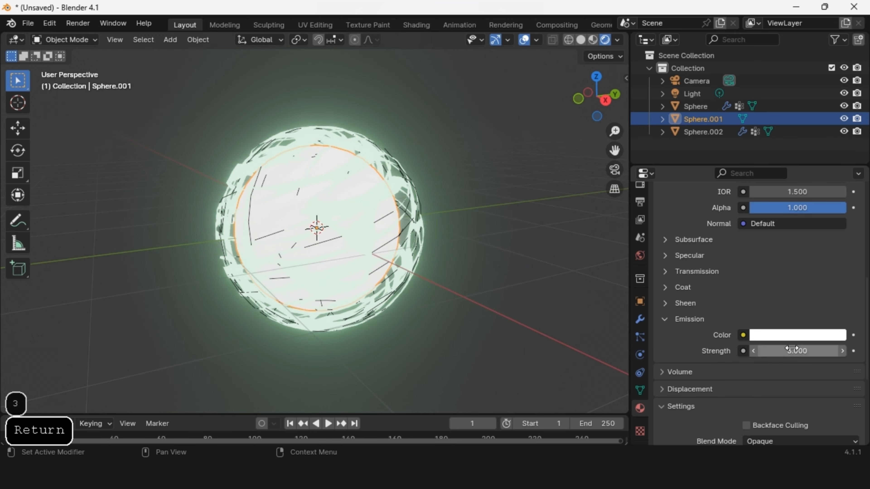
{"action": "left_click", "coordinate": [521, 192]}
{"action": "left_click_drag", "start_coordinate": [597, 93], "coordinate": [609, 94]}
{"action": "left_click", "coordinate": [790, 351]}
{"action": "type", "text": "2"}
{"action": "key", "text": "Return"}
- Change the duplicated shell's surface shader back to Principled BSDF and check it from another angle
{"action": "left_click", "coordinate": [323, 144]}
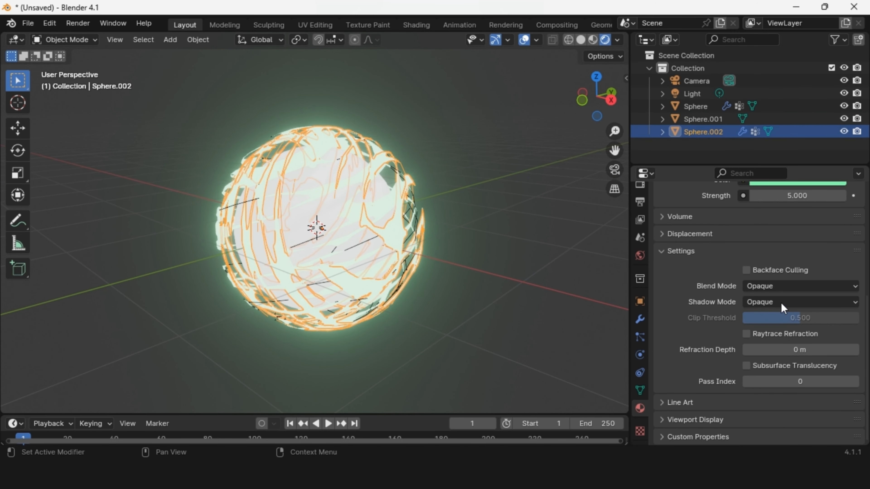
{"action": "scroll", "coordinate": [754, 275], "scroll_direction": "up", "scroll_amount": 8}
{"action": "left_click", "coordinate": [749, 311]}
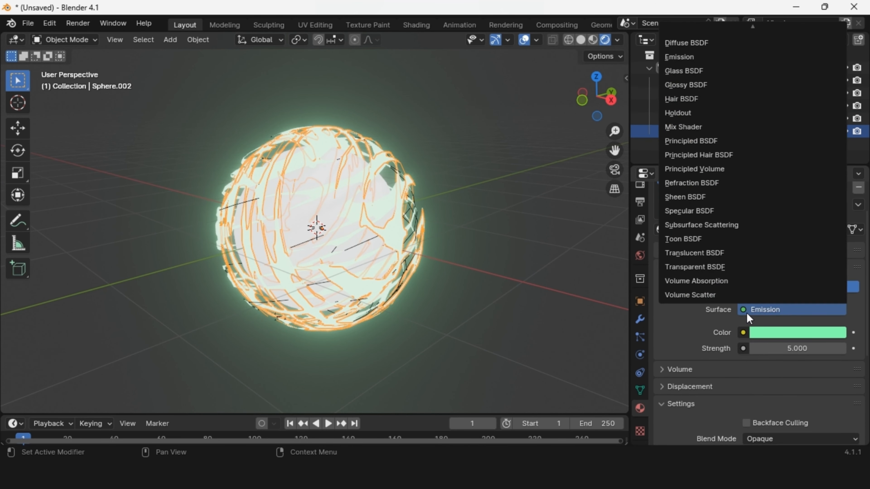
{"action": "left_click", "coordinate": [708, 143]}
{"action": "left_click", "coordinate": [549, 219]}
{"action": "left_click_drag", "start_coordinate": [600, 103], "coordinate": [588, 103]}
{"action": "left_click", "coordinate": [367, 164]}
- Set the duplicated shell's Principled BSDF emission color to light green and its emission strength to 2
{"action": "scroll", "coordinate": [753, 377], "scroll_direction": "down", "scroll_amount": 15}
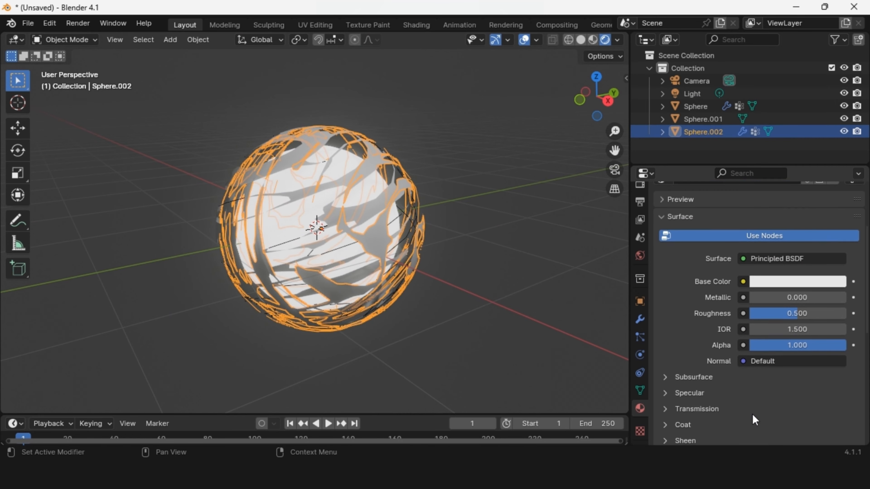
{"action": "left_click", "coordinate": [720, 253]}
{"action": "left_click", "coordinate": [759, 273]}
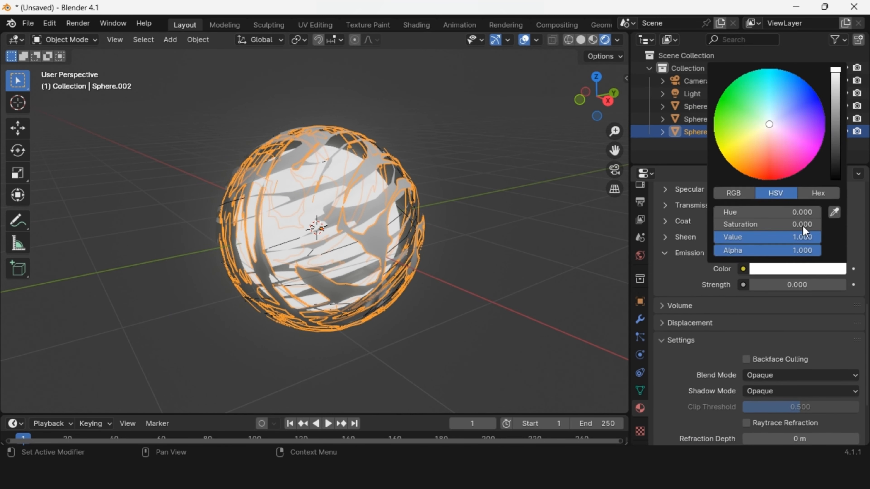
{"action": "left_click", "coordinate": [759, 128]}
{"action": "left_click", "coordinate": [808, 285]}
{"action": "type", "text": "2"}
{"action": "key", "text": "Return"}
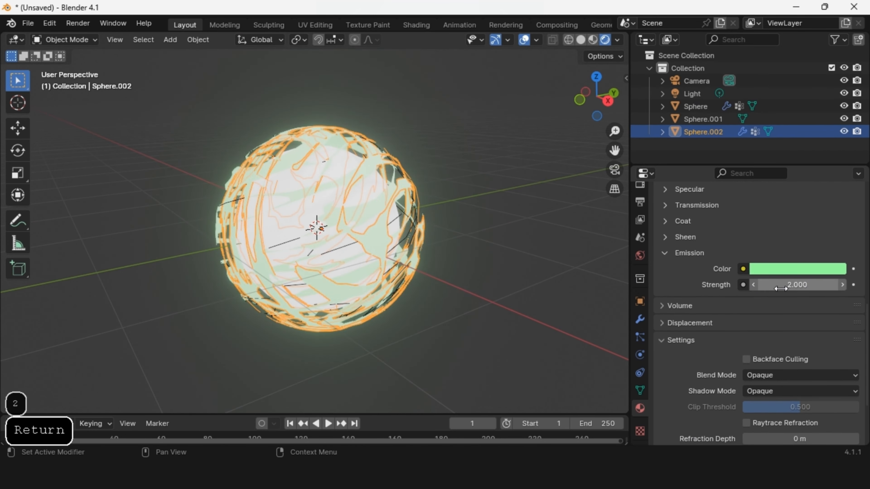
- Change the inner sphere's emission color to a saturated green and check the orb from another angle
{"action": "middle_click_drag", "start_coordinate": [586, 293], "coordinate": [555, 289]}
{"action": "left_click", "coordinate": [497, 179]}
{"action": "left_click", "coordinate": [326, 188]}
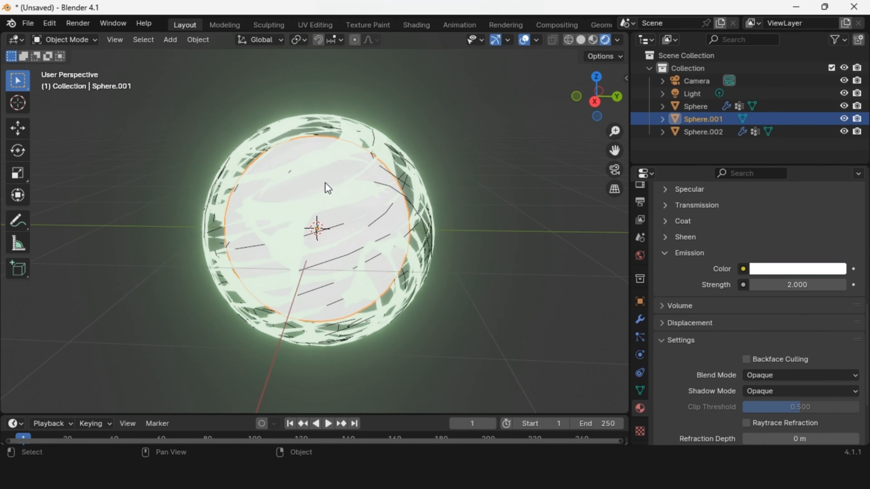
{"action": "left_click", "coordinate": [797, 320]}
{"action": "left_click", "coordinate": [738, 209]}
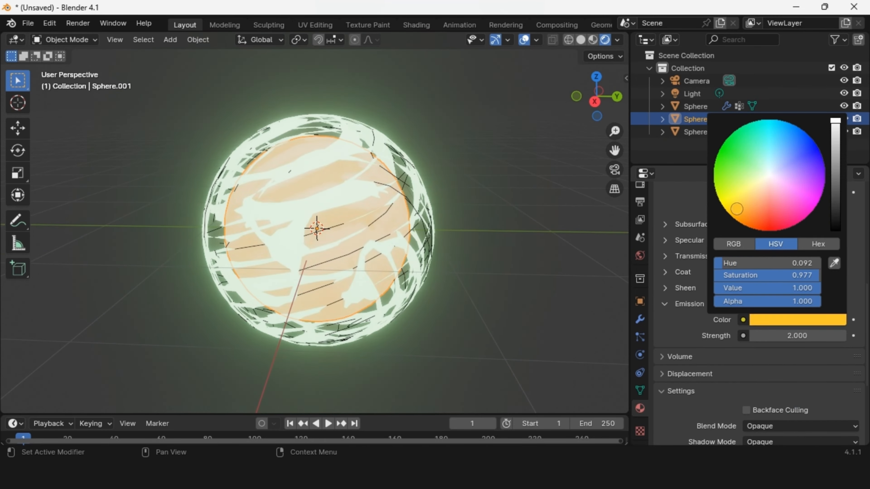
{"action": "left_click", "coordinate": [757, 130]}
{"action": "left_click", "coordinate": [575, 113]}
{"action": "left_click_drag", "start_coordinate": [584, 108], "coordinate": [662, 114]}
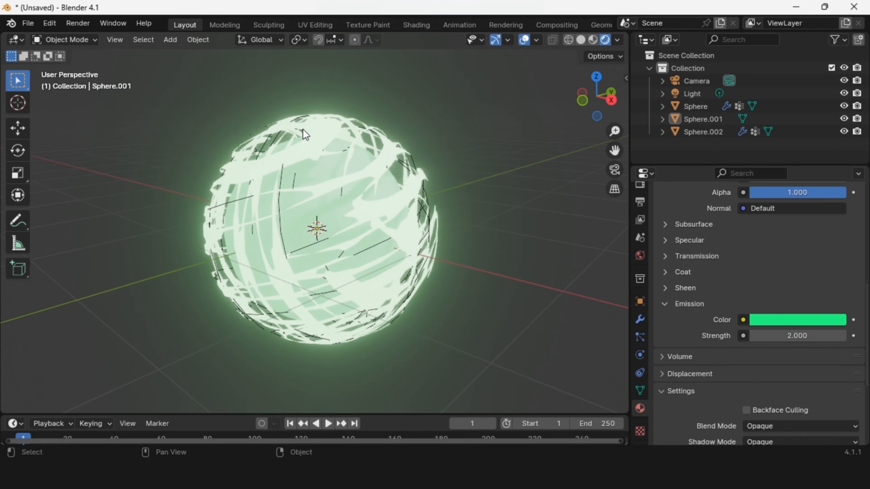
- Raise the duplicated shell's emission strength to 15 and check the glow on the deselected orb
{"action": "left_click", "coordinate": [387, 172]}
{"action": "scroll", "coordinate": [483, 227], "scroll_direction": "down", "scroll_amount": 2}
{"action": "left_click", "coordinate": [802, 335]}
{"action": "type", "text": "15"}
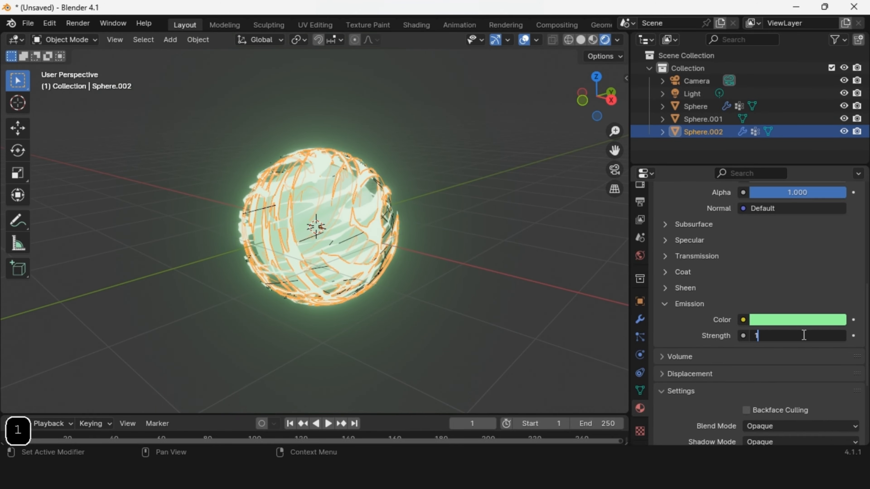
{"action": "key", "text": "Return"}
{"action": "left_click", "coordinate": [540, 300]}
{"action": "left_click_drag", "start_coordinate": [595, 116], "coordinate": [582, 114]}
{"action": "scroll", "coordinate": [319, 192], "scroll_direction": "up", "scroll_amount": 2}
- Try an emission strength of 5 on the inner sphere, check the glow, and undo the change
{"action": "left_click", "coordinate": [310, 169]}
{"action": "left_click", "coordinate": [764, 335]}
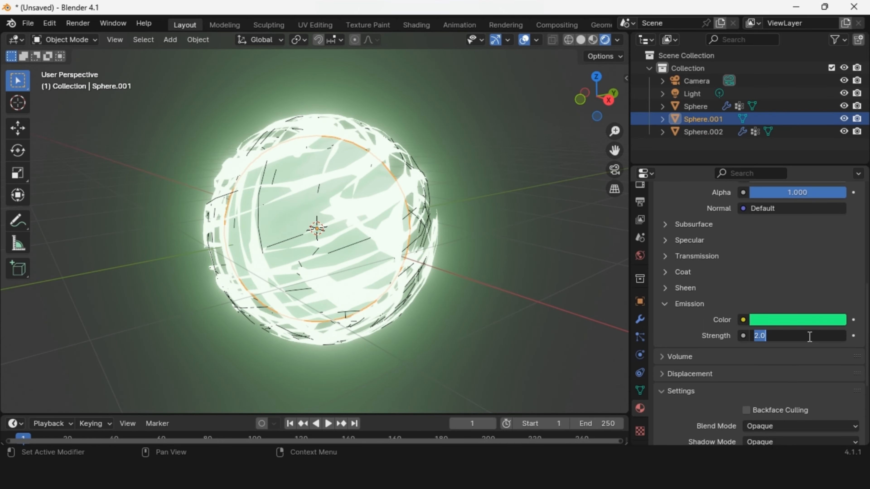
{"action": "type", "text": "5"}
{"action": "key", "text": "Return"}
{"action": "left_click", "coordinate": [546, 225]}
{"action": "middle_click_drag", "start_coordinate": [544, 221], "coordinate": [495, 230]}
{"action": "scroll", "coordinate": [495, 230], "scroll_direction": "down", "scroll_amount": 2}
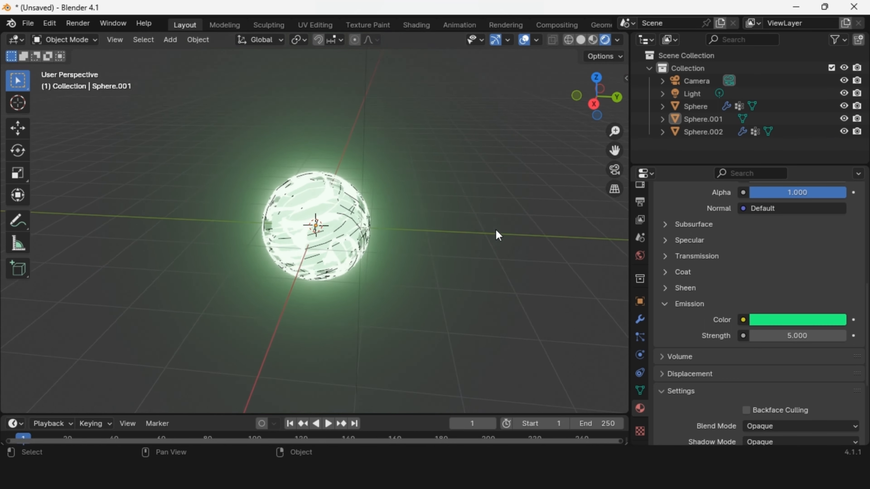
{"action": "key", "text": "ctrl+z"}
{"action": "key", "text": "ctrl+z"}
- View the orb through the camera above an enlarged timeline and show the duplicated shell's transform properties
{"action": "left_click_drag", "start_coordinate": [248, 414], "coordinate": [248, 389]}
{"action": "left_click", "coordinate": [697, 80]}
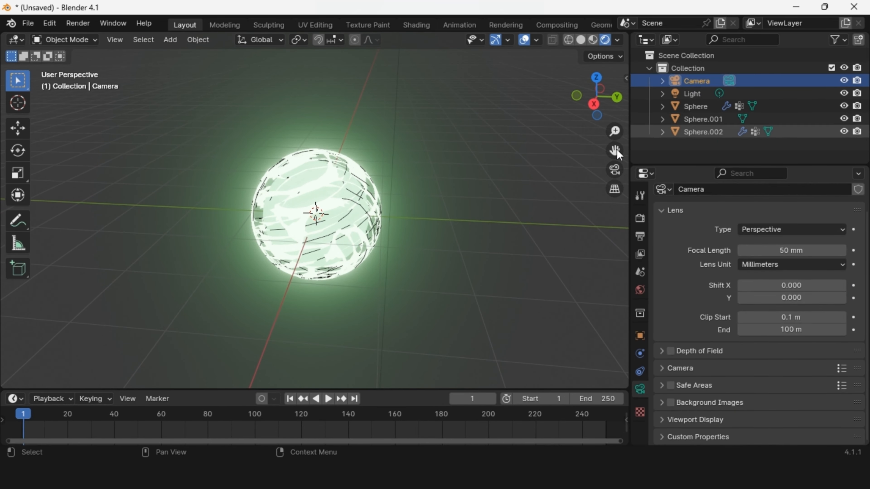
{"action": "key", "text": "KP_0"}
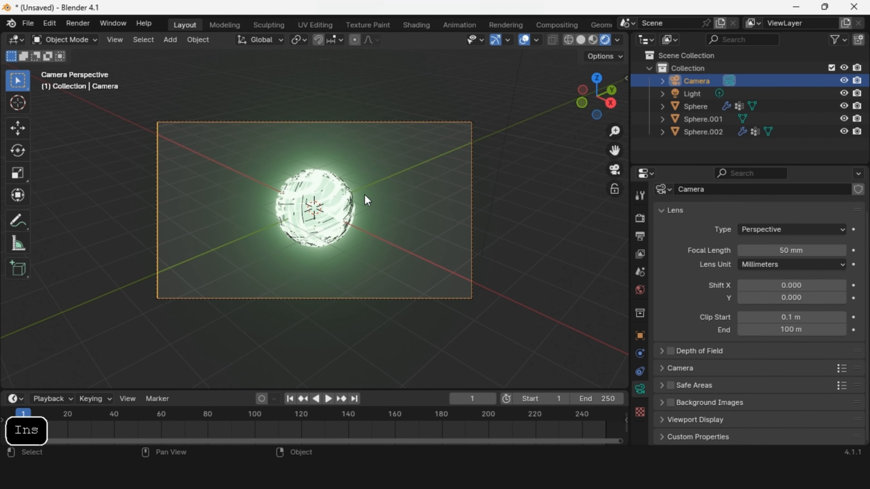
{"action": "scroll", "coordinate": [365, 195], "scroll_direction": "up", "scroll_amount": 2}
{"action": "left_click", "coordinate": [322, 169]}
{"action": "left_click_drag", "start_coordinate": [223, 387], "coordinate": [226, 368]}
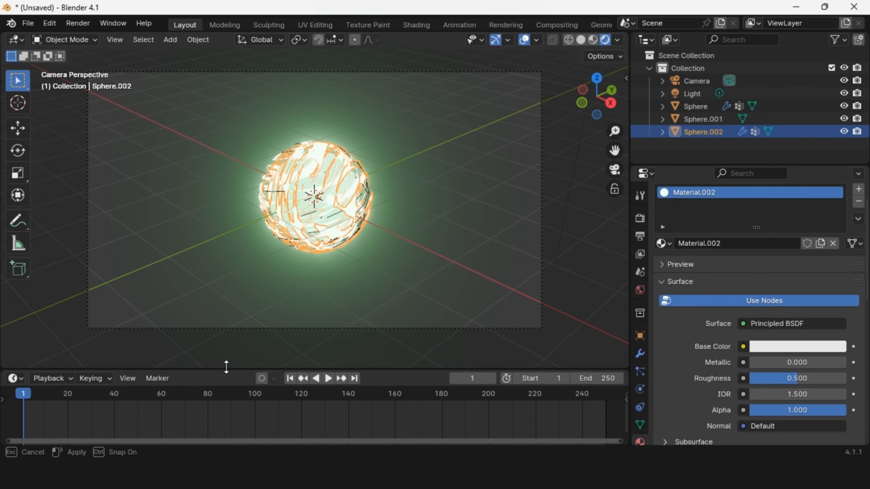
{"action": "key", "text": "n"}
- Try out rotation values on the duplicated shell and undo the changes
{"action": "left_click_drag", "start_coordinate": [553, 160], "coordinate": [535, 186]}
{"action": "key", "text": "ctrl+z"}
{"action": "key", "text": "ctrl+z"}
{"action": "key", "text": "ctrl+z"}
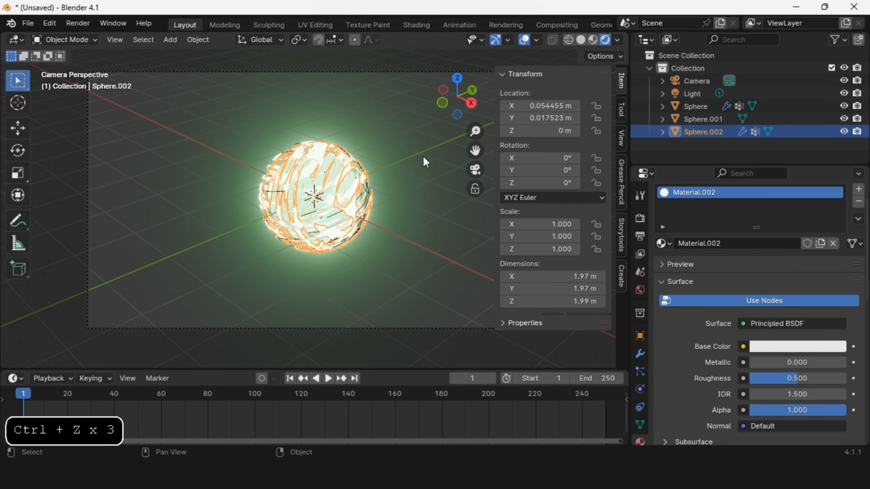
- Keyframe the duplicated shell's Z rotation at frame 1, go to frame 100, and set the end frame to 100
{"action": "right_click", "coordinate": [540, 185]}
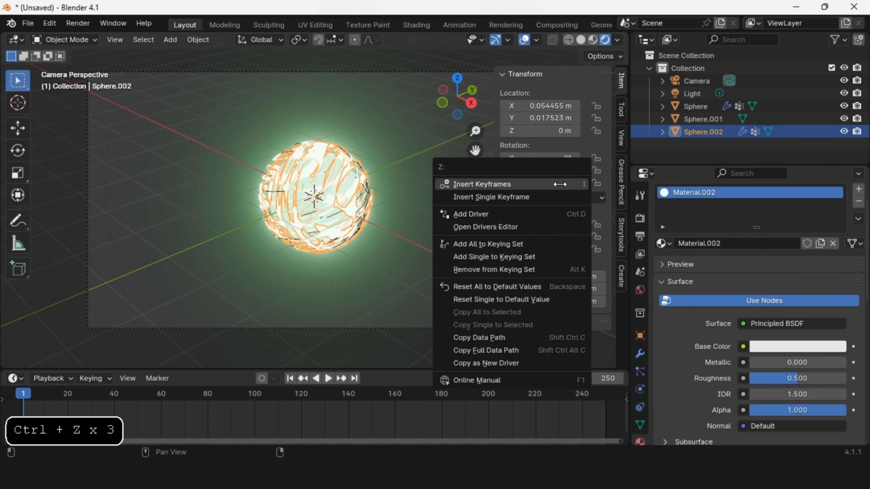
{"action": "left_click", "coordinate": [538, 196]}
{"action": "left_click_drag", "start_coordinate": [26, 395], "coordinate": [253, 394]}
{"action": "left_click", "coordinate": [590, 379]}
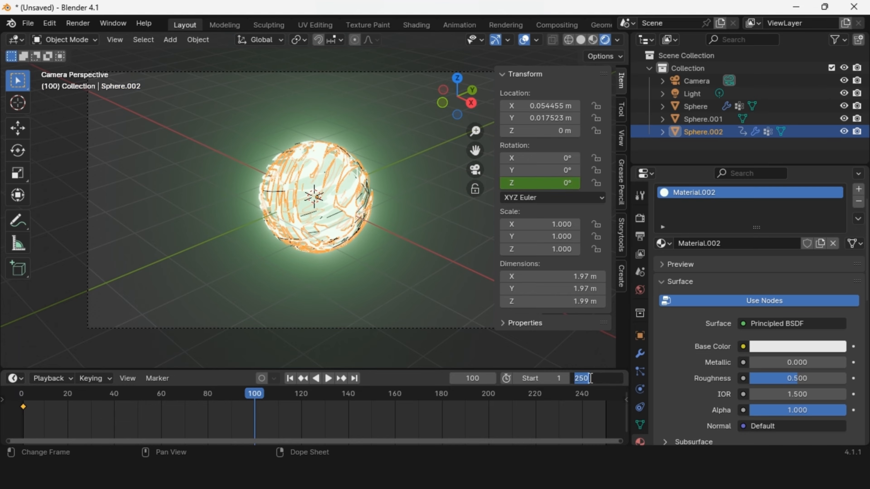
{"action": "type", "text": "100"}
{"action": "key", "text": "Return"}
{"action": "left_click_drag", "start_coordinate": [282, 441], "coordinate": [113, 442]}
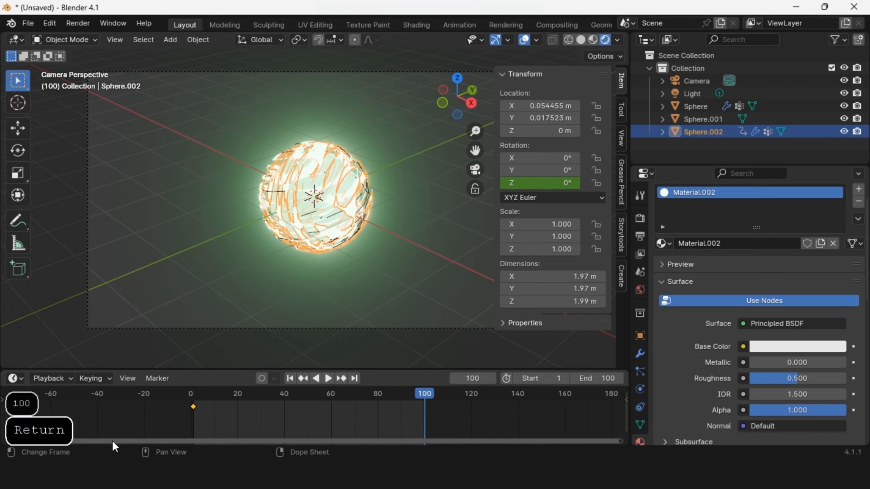
- Set the duplicated shell's Z rotation to 720° and insert a single keyframe for it at frame 100
{"action": "type", "text": "72"}
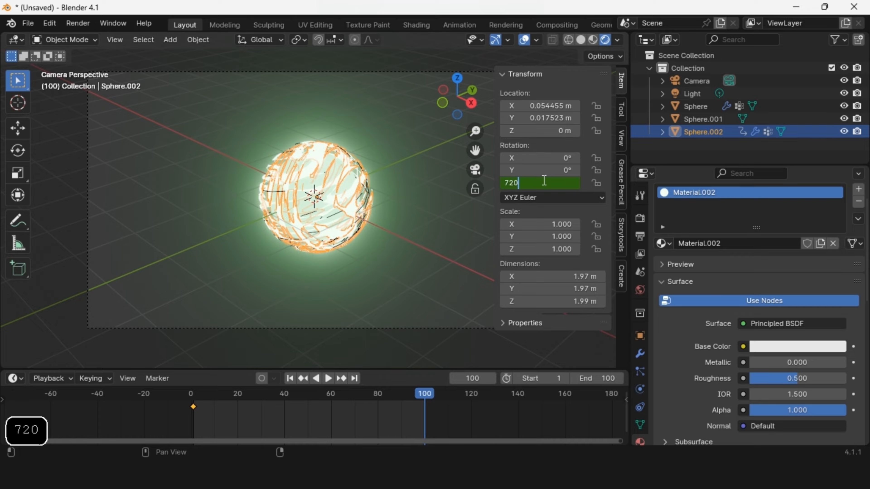
{"action": "type", "text": "0"}
{"action": "key", "text": "Return"}
{"action": "right_click", "coordinate": [543, 180]}
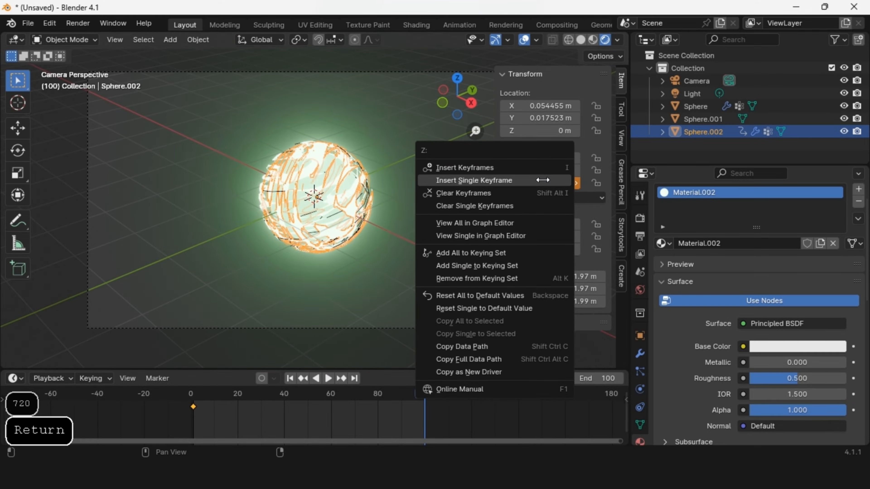
{"action": "left_click", "coordinate": [543, 180]}
- Play back the duplicated shell's rotation from the beginning of the timeline
{"action": "left_click", "coordinate": [181, 398]}
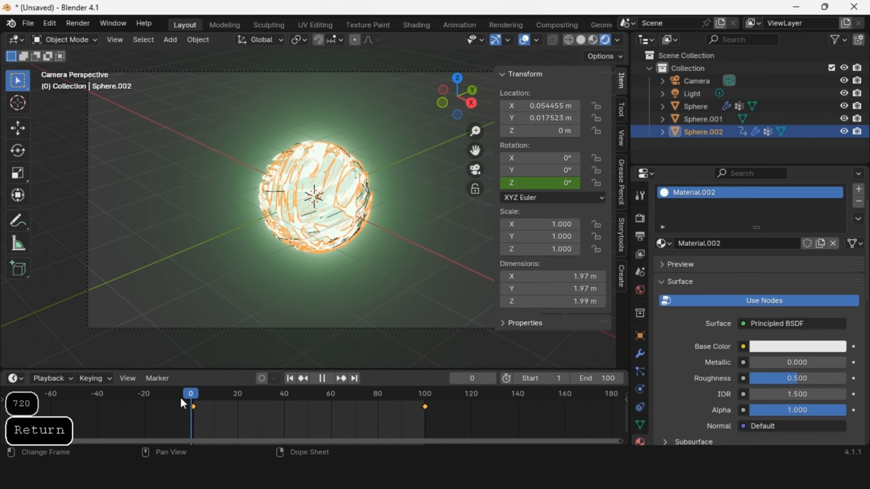
{"action": "left_click", "coordinate": [446, 228]}
{"action": "key", "text": "space"}
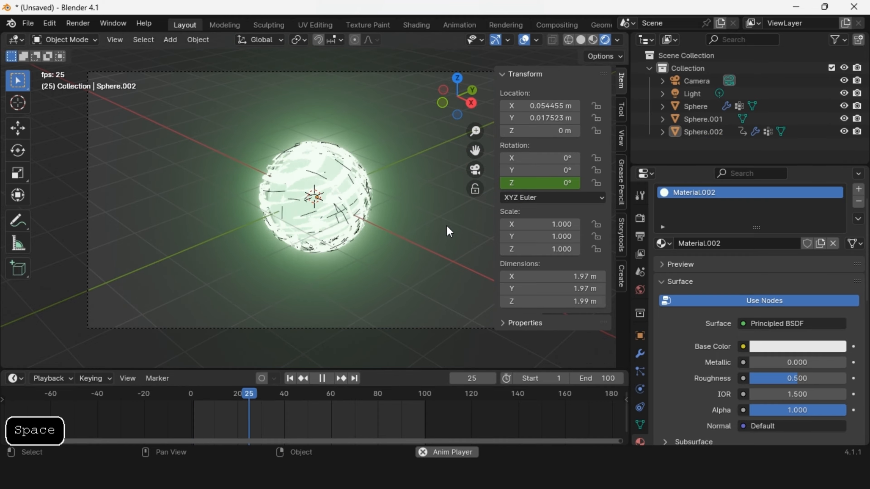
{"action": "key", "text": "space"}
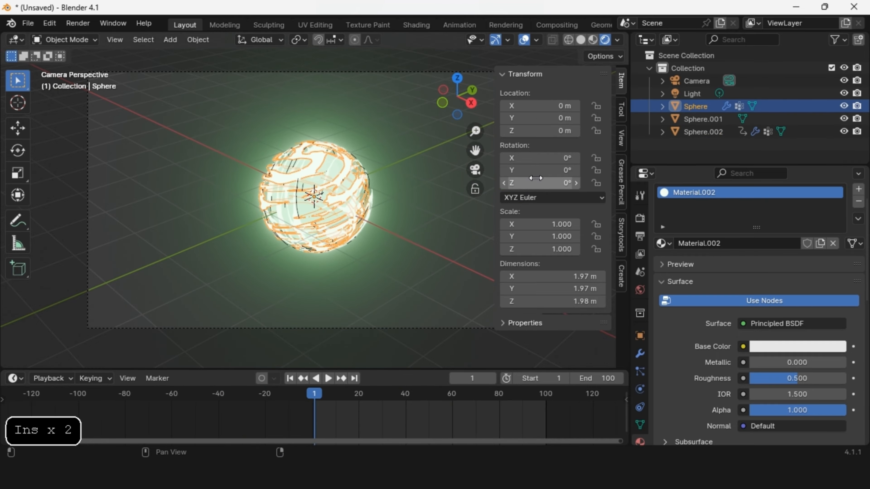
- Try changing the original shell's Z rotation and undo it
{"action": "left_click_drag", "start_coordinate": [537, 180], "coordinate": [445, 169]}
{"action": "key", "text": "ctrl+z"}
{"action": "key", "text": "ctrl+z"}
- Animate the original shell's Y rotation with a keyframe at frame 1 and a value of 720° at frame 100
{"action": "right_click", "coordinate": [557, 170]}
{"action": "left_click", "coordinate": [545, 180]}
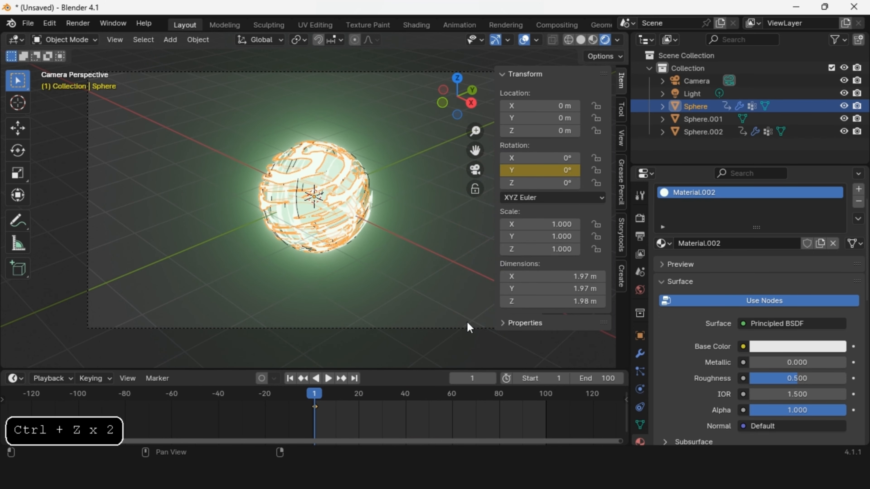
{"action": "double_click", "coordinate": [536, 170]}
{"action": "type", "text": "720"}
{"action": "key", "text": "Return"}
- Play back both shell rotations from the start and hide the viewport overlays
{"action": "left_click", "coordinate": [311, 405]}
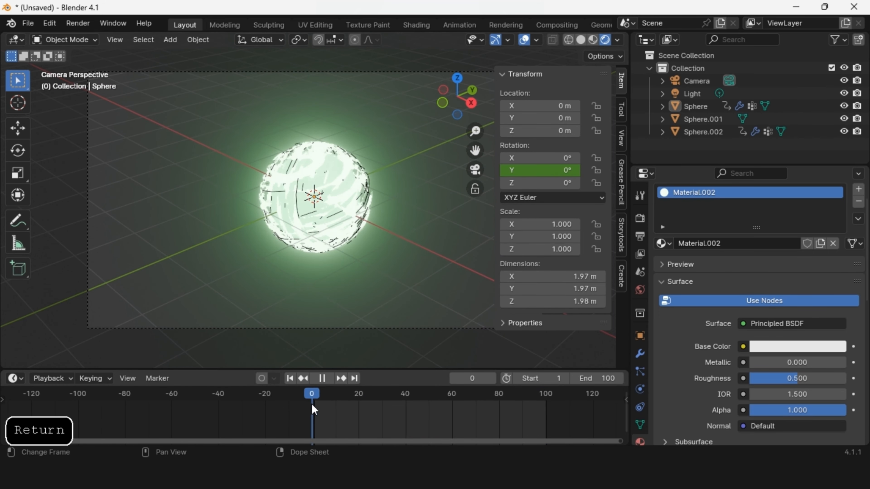
{"action": "key", "text": "space"}
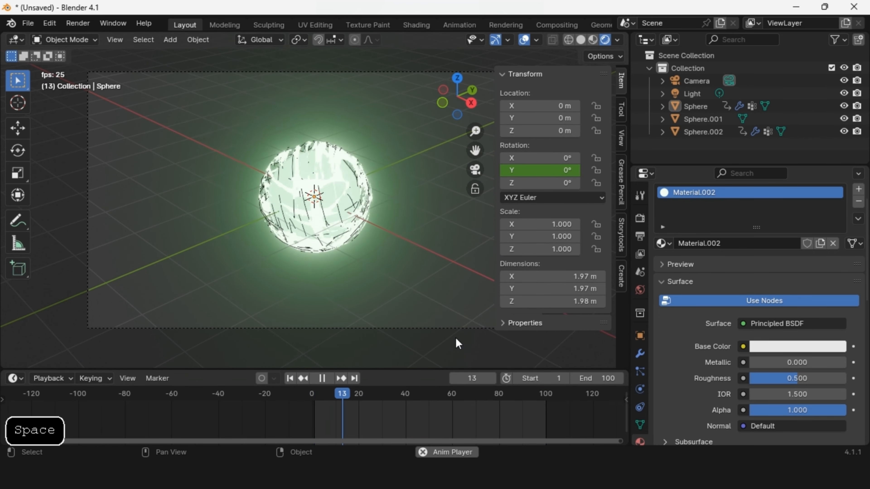
{"action": "left_click_drag", "start_coordinate": [379, 441], "coordinate": [409, 440]}
{"action": "left_click", "coordinate": [496, 40]}
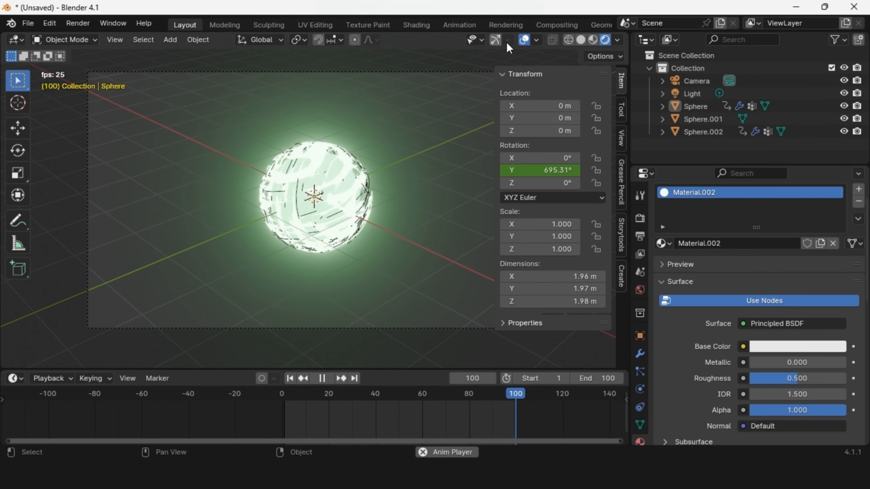
{"action": "left_click", "coordinate": [495, 40]}
{"action": "left_click", "coordinate": [524, 40]}
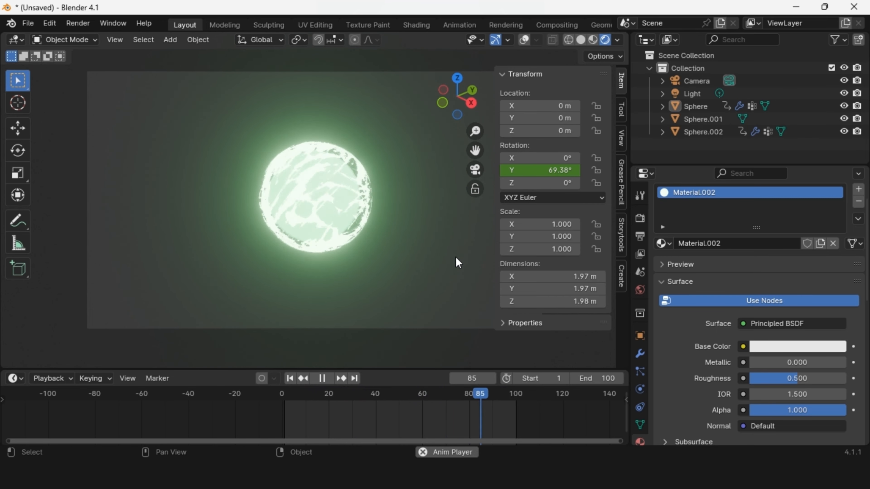
{"action": "key", "text": "space"}
- Show the duplicated shell's Z rotation curve in an enlarged Graph Editor
{"action": "left_click", "coordinate": [304, 158]}
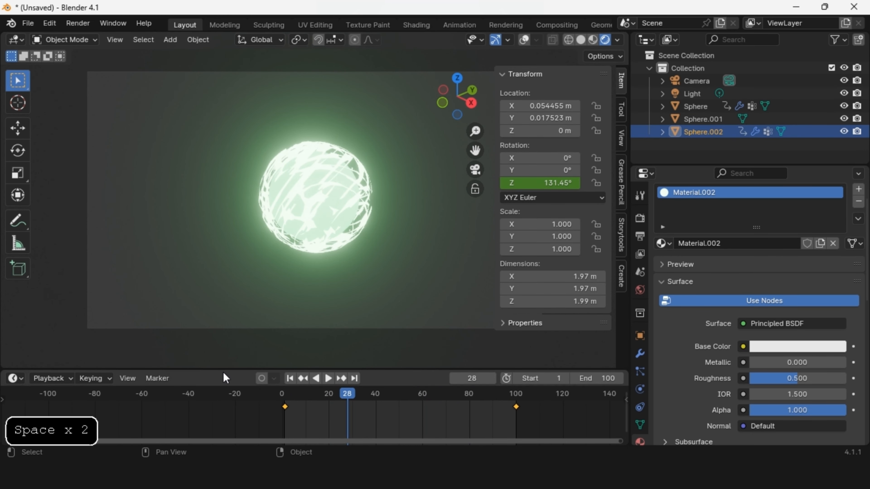
{"action": "left_click_drag", "start_coordinate": [224, 370], "coordinate": [233, 308]}
{"action": "key", "text": "ctrl+Tab"}
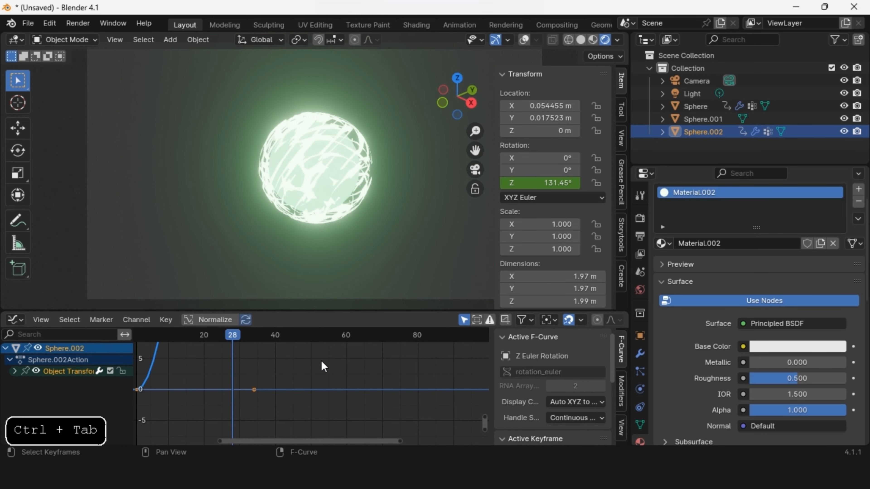
{"action": "scroll", "coordinate": [322, 362], "scroll_direction": "down", "scroll_amount": 1}
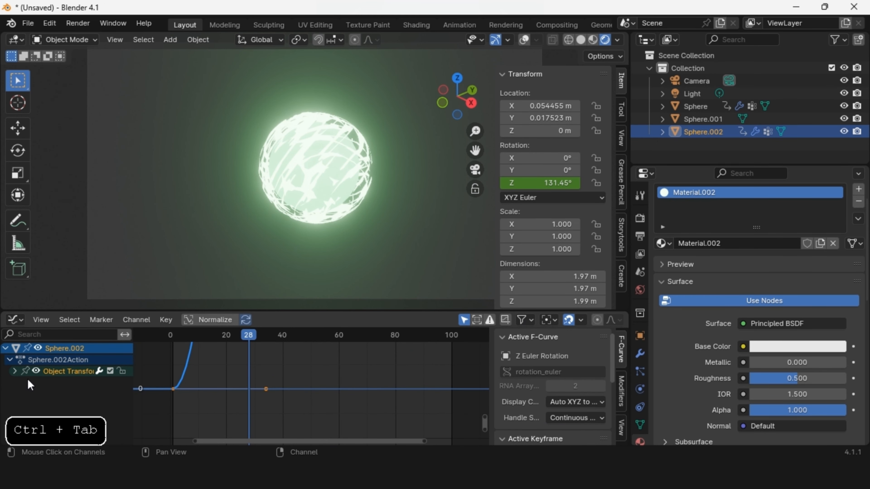
{"action": "left_click", "coordinate": [14, 371]}
{"action": "key", "text": "n"}
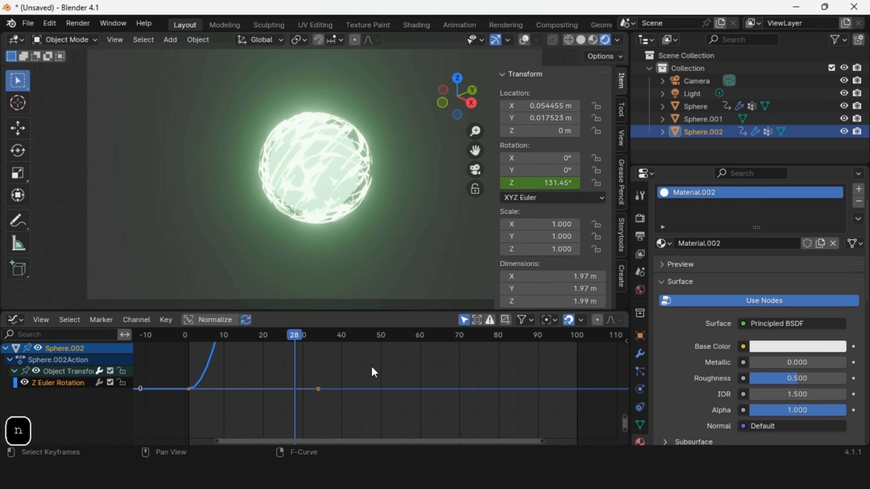
- Set the interpolation of all the duplicated shell's Z rotation keyframes to Linear
{"action": "left_click", "coordinate": [374, 366]}
{"action": "key", "text": "a"}
{"action": "scroll", "coordinate": [374, 367], "scroll_direction": "down", "scroll_amount": 3}
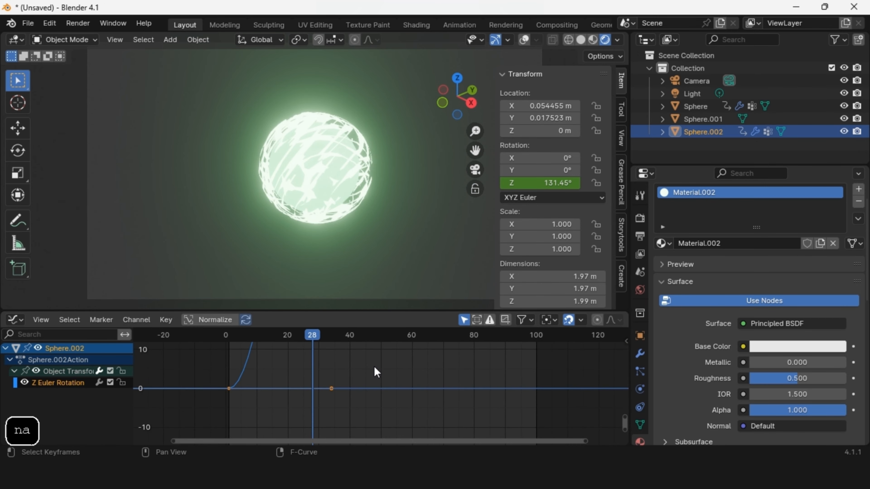
{"action": "key", "text": "t"}
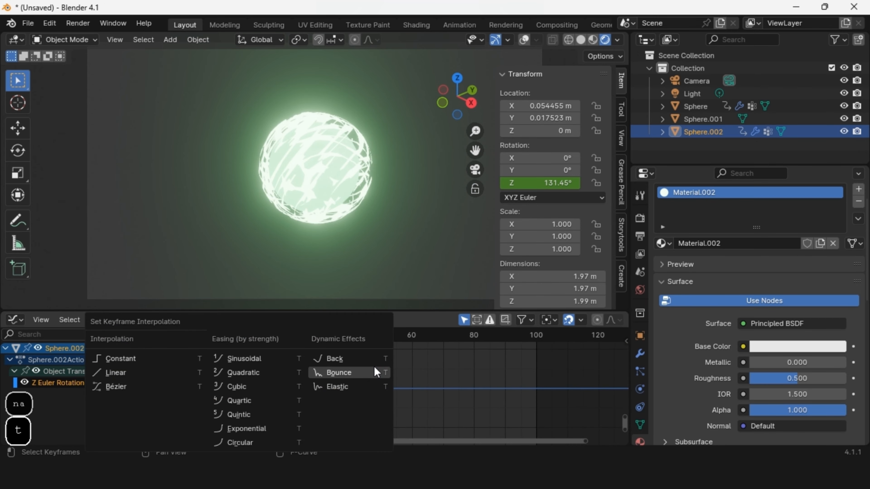
{"action": "left_click", "coordinate": [124, 373]}
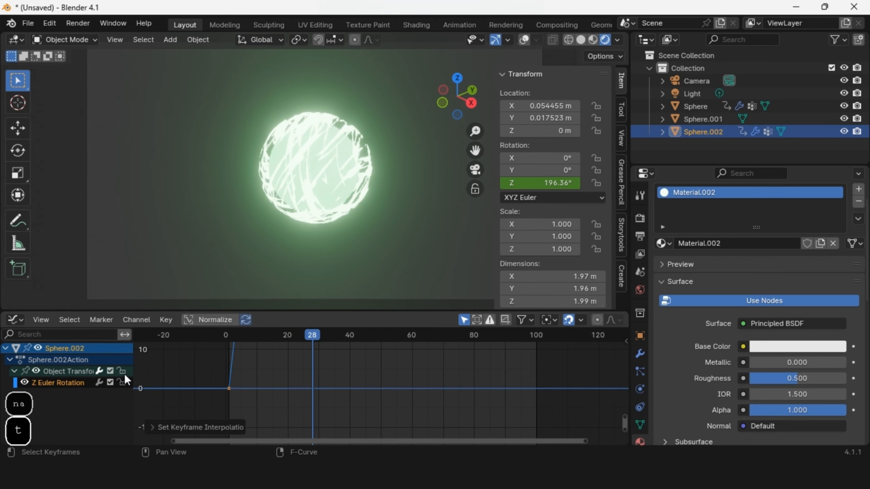
- Select the original shell and set all its Y rotation keyframes to Linear interpolation
{"action": "left_click", "coordinate": [262, 176]}
{"action": "left_click", "coordinate": [371, 371]}
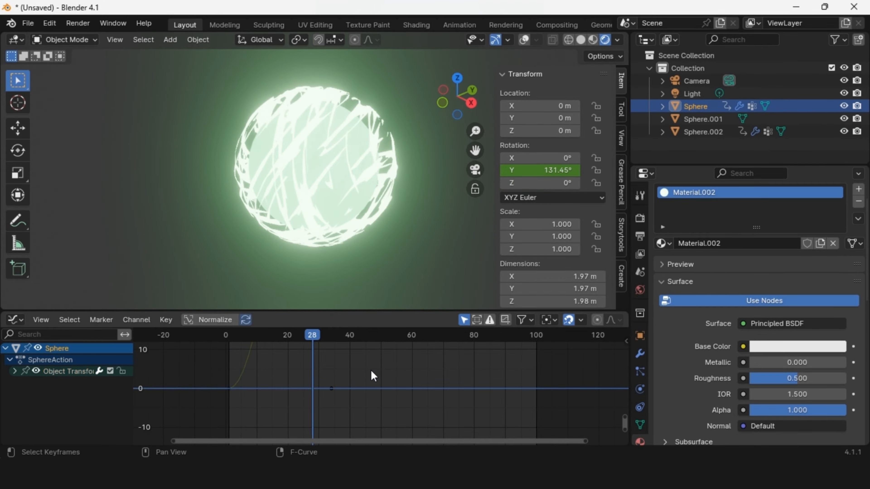
{"action": "key", "text": "a"}
{"action": "key", "text": "t"}
{"action": "left_click", "coordinate": [373, 375]}
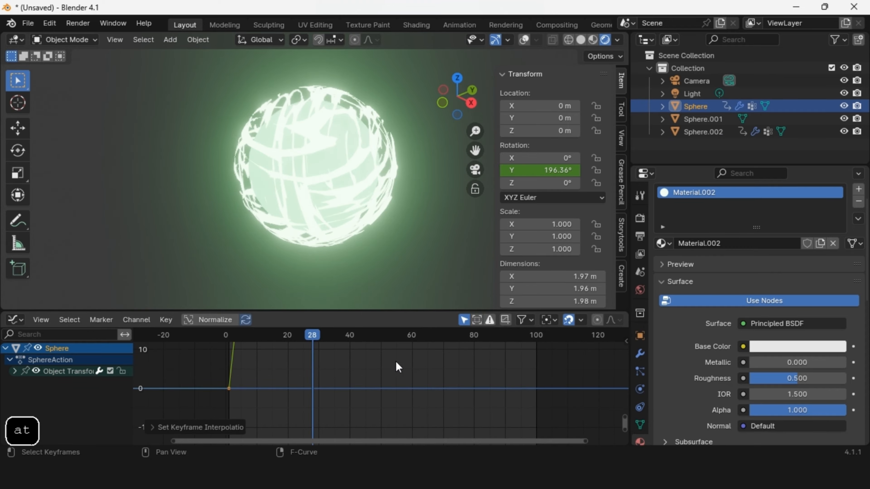
- Return to a collapsed timeline, play the animation in camera view, and hide the transform sidebar
{"action": "key", "text": "ctrl+Tab"}
{"action": "left_click_drag", "start_coordinate": [270, 316], "coordinate": [279, 417]}
{"action": "key", "text": "KP_0"}
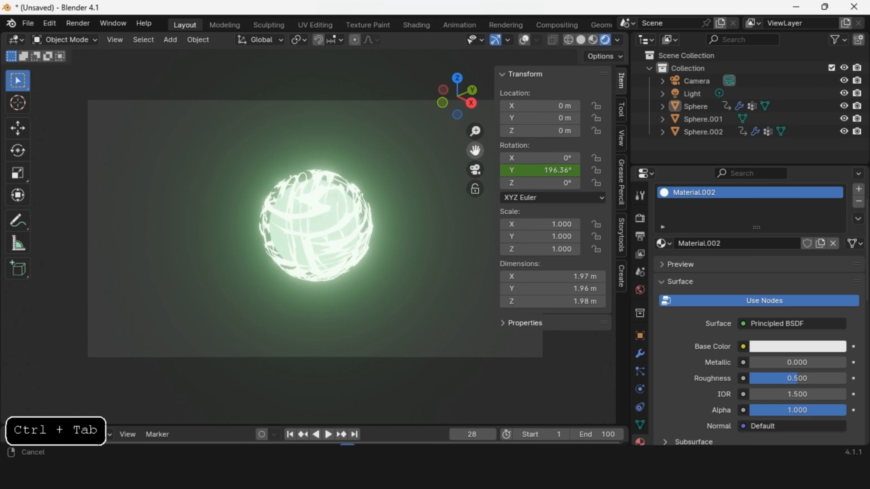
{"action": "key", "text": "space"}
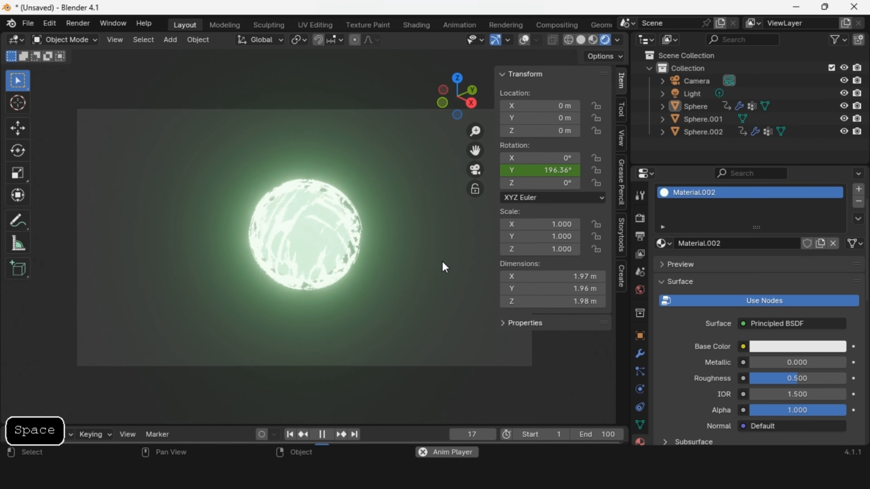
{"action": "key", "text": "n"}
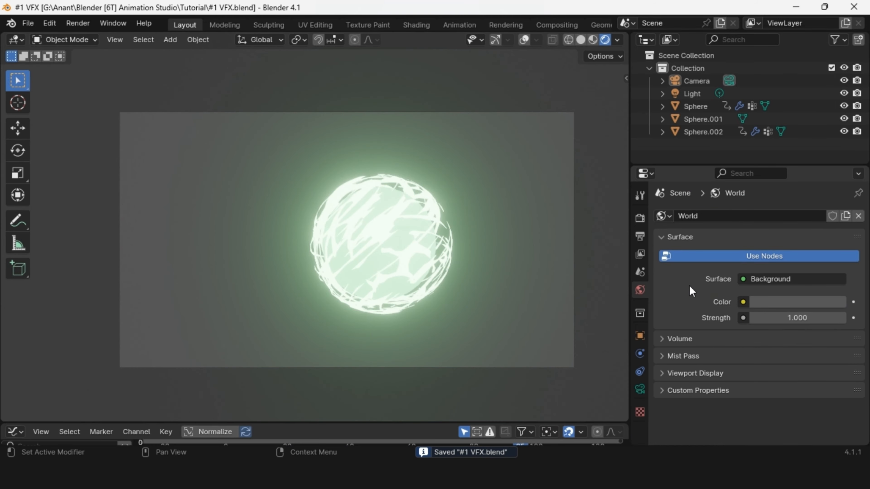
- Set the world background color to black
{"action": "left_click", "coordinate": [773, 302]}
{"action": "left_click_drag", "start_coordinate": [835, 175], "coordinate": [835, 213]}
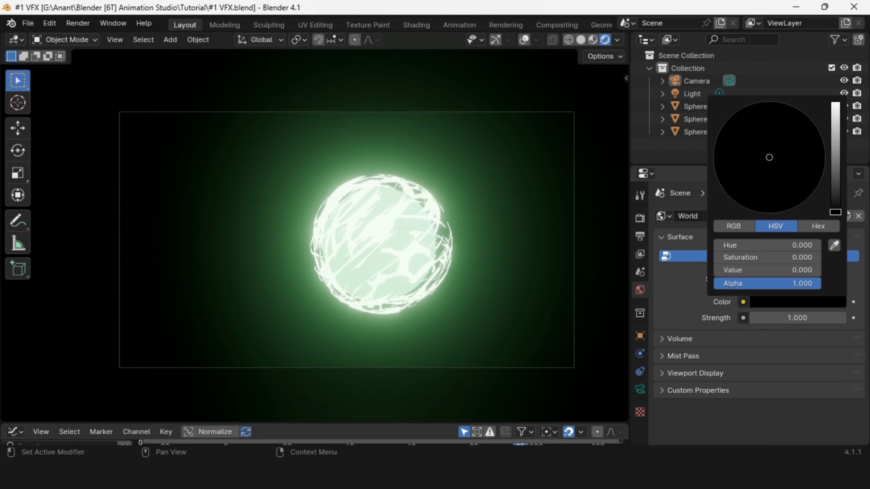
- Expand the Bloom render settings and open the threshold value for editing
{"action": "left_click", "coordinate": [639, 218]}
{"action": "left_click", "coordinate": [661, 324]}
{"action": "left_click", "coordinate": [786, 341]}
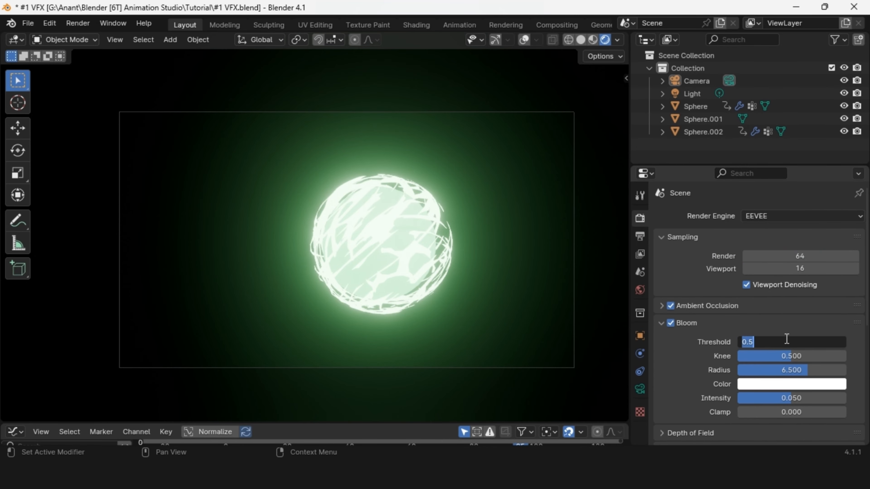